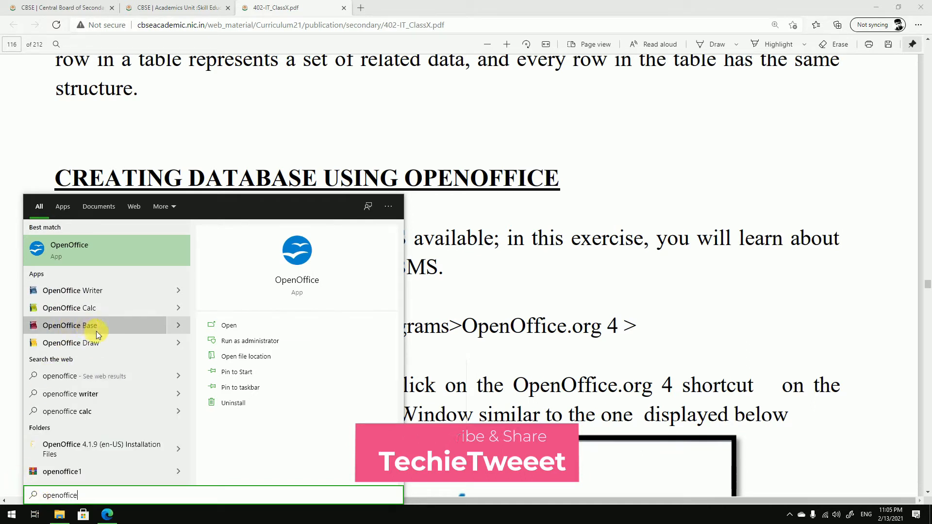
# - Launch Apache OpenOffice from the Start search results and choose Database in the Start Center
pyautogui.click(88, 249)
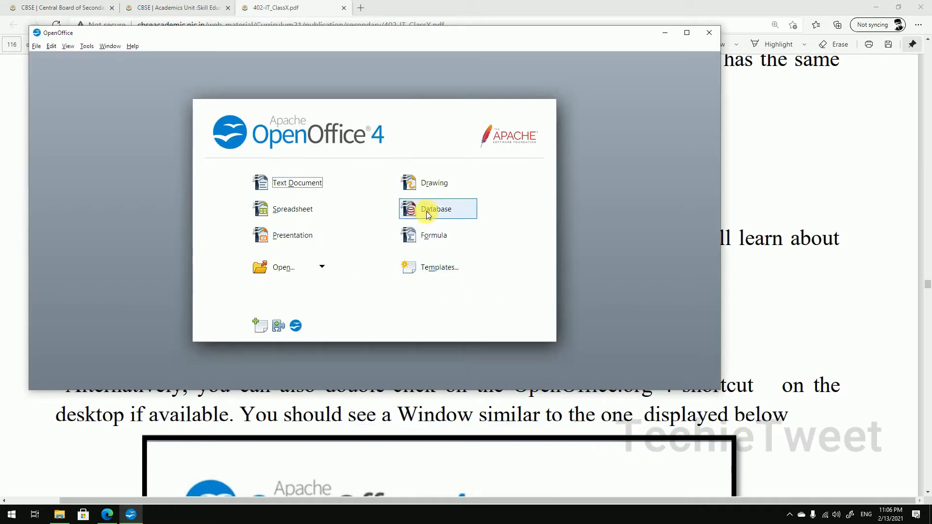
pyautogui.click(429, 212)
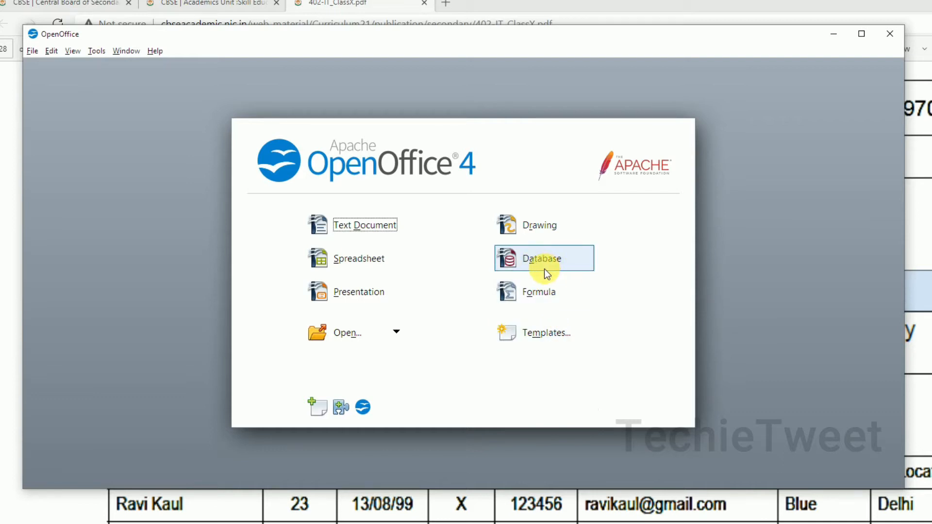
# - In a new Edge tab, search Google for 'jre 32 bit download'
pyautogui.click(446, 7)
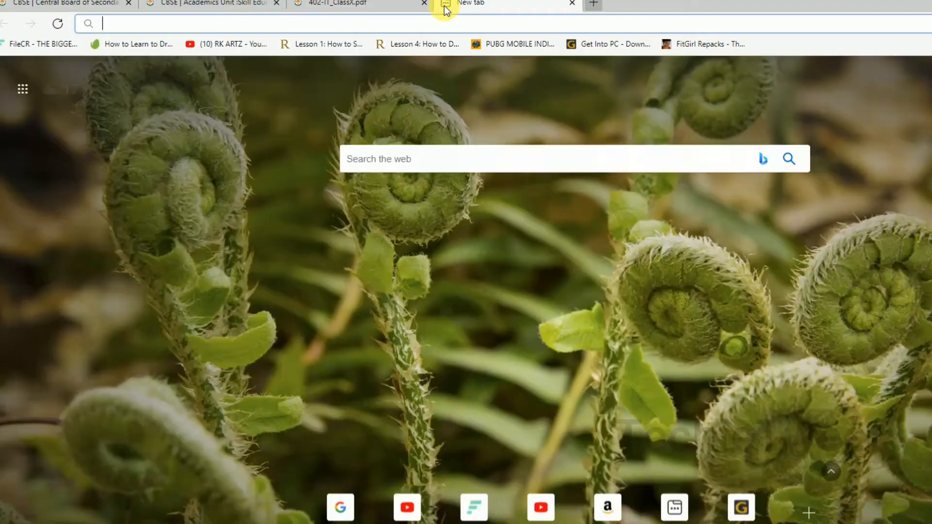
pyautogui.write('google.com')
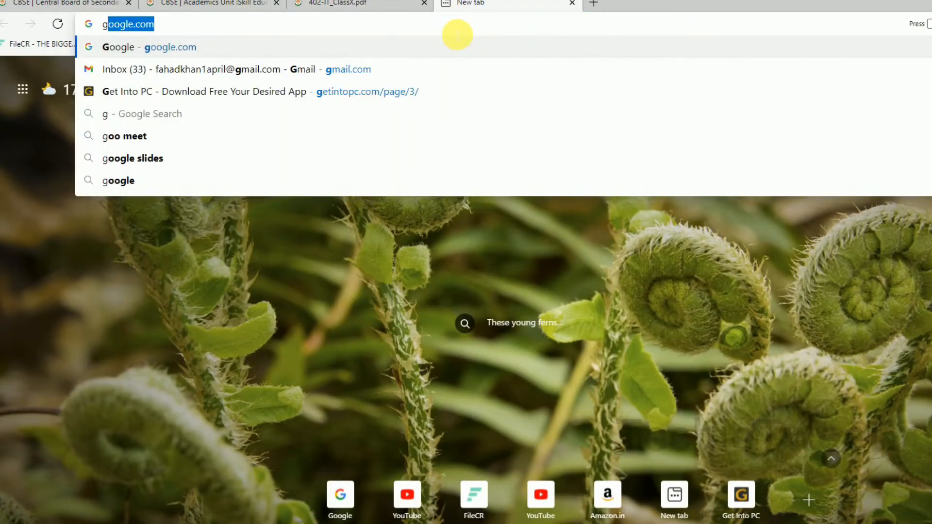
pyautogui.press('Return')
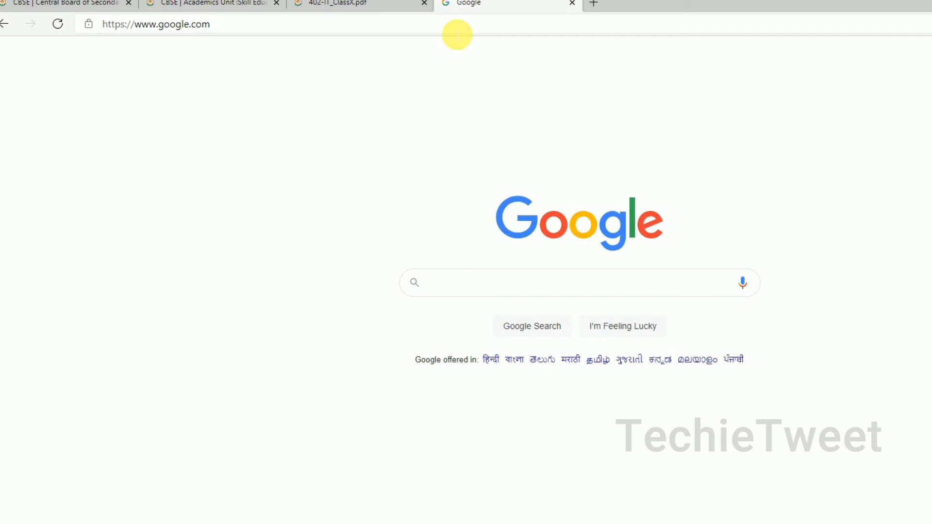
pyautogui.write('jre')
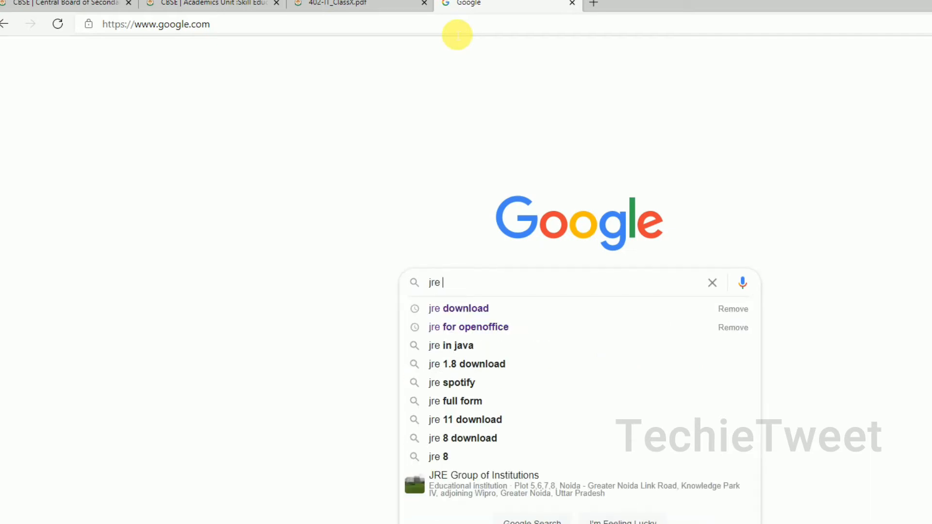
pyautogui.write(' 32 bit')
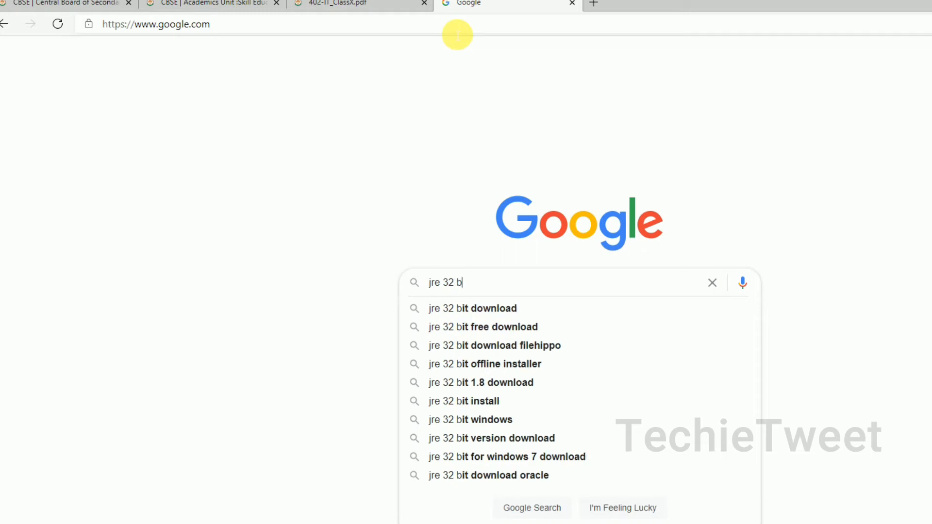
pyautogui.press('Down')
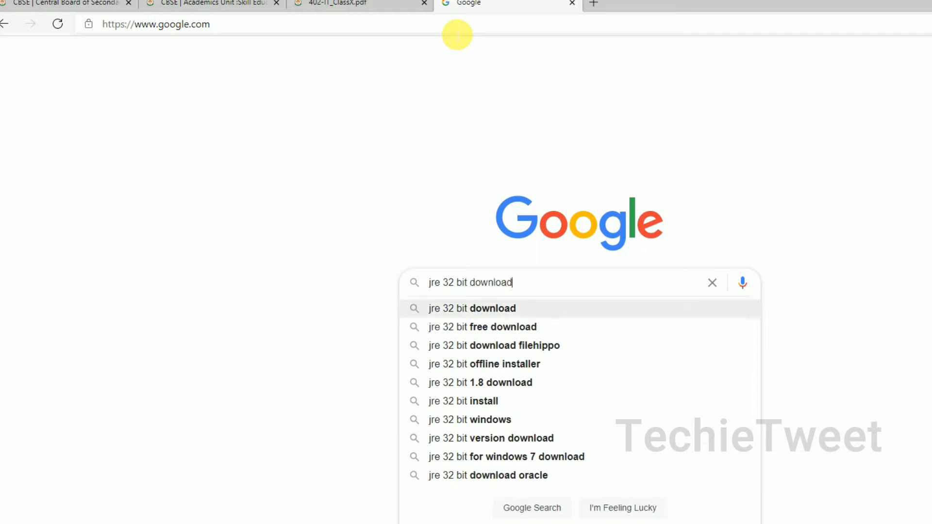
pyautogui.press('Return')
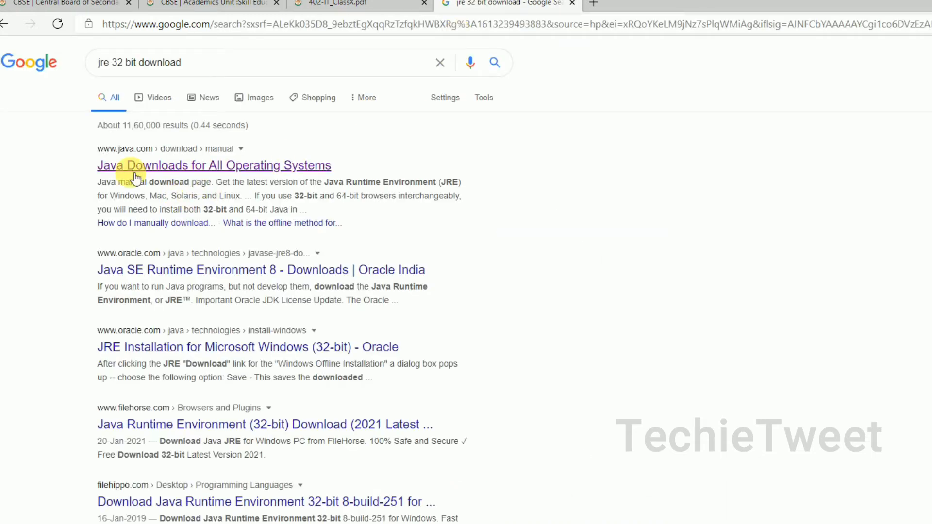
# - Open the java.com result in a new tab and download the Windows Offline installer
pyautogui.rightClick(222, 178)
pyautogui.click(243, 185)
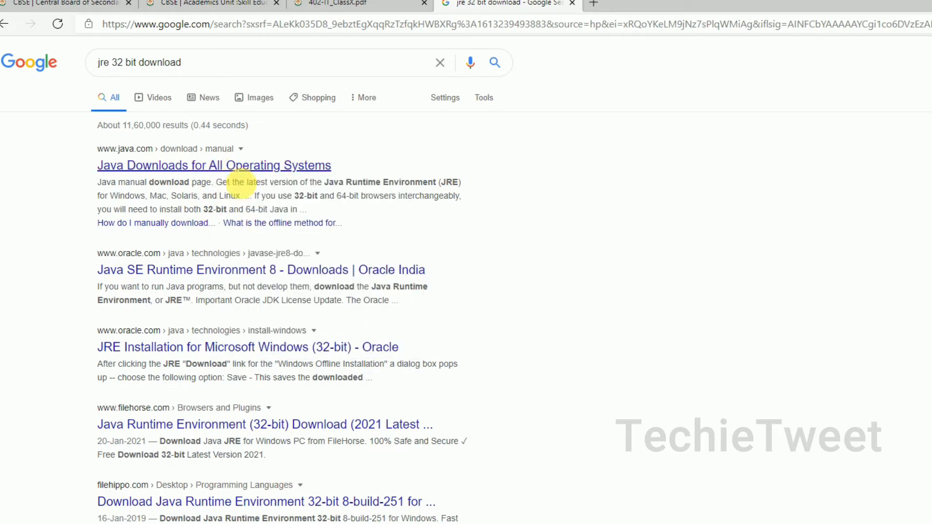
pyautogui.click(634, 5)
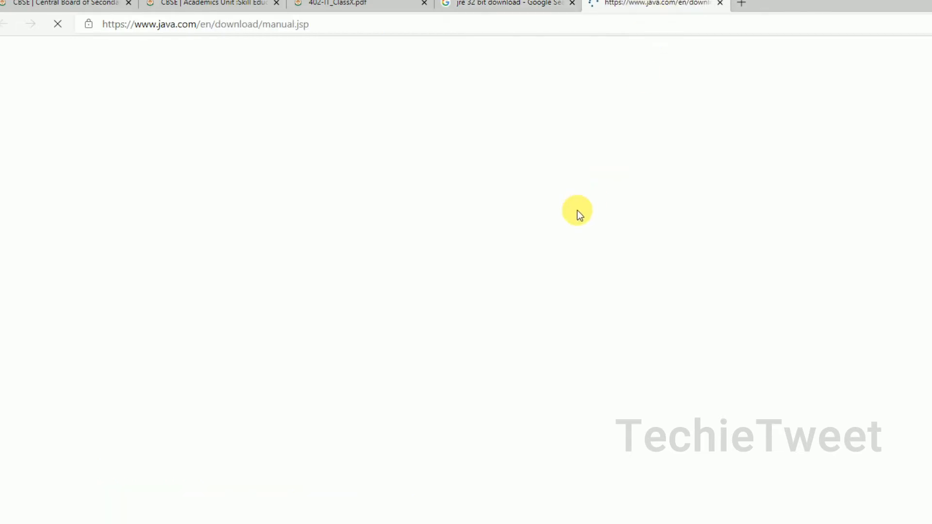
pyautogui.scroll(-4, 565, 330)
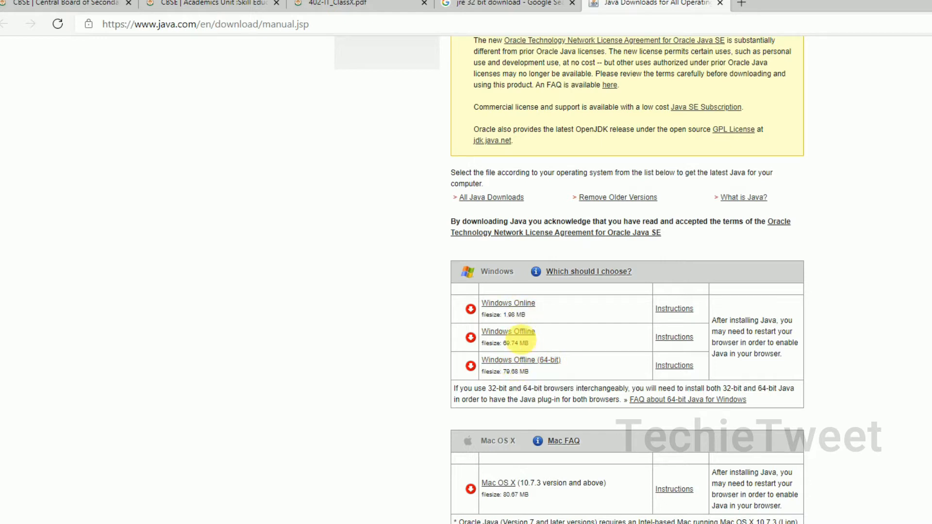
pyautogui.click(526, 339)
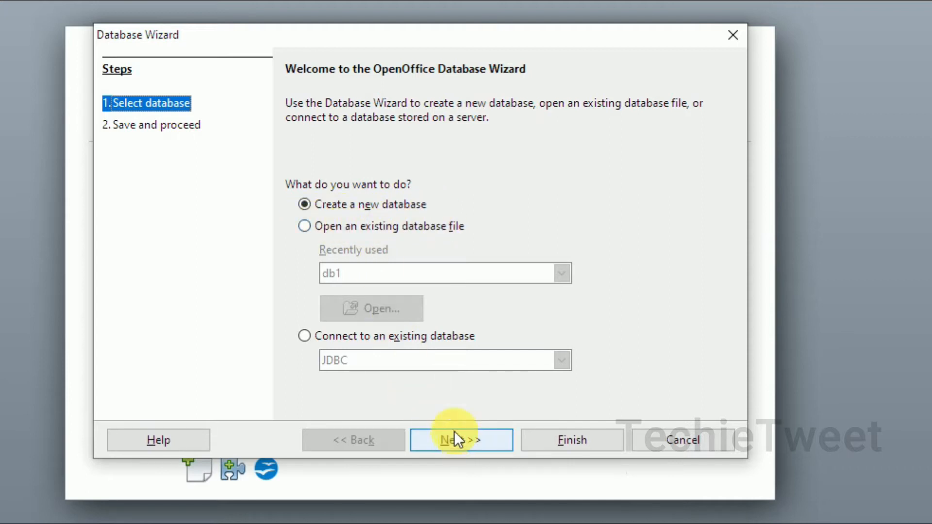
# - Choose to open an existing database file, browse Documents, then cancel the file dialog
pyautogui.click(322, 227)
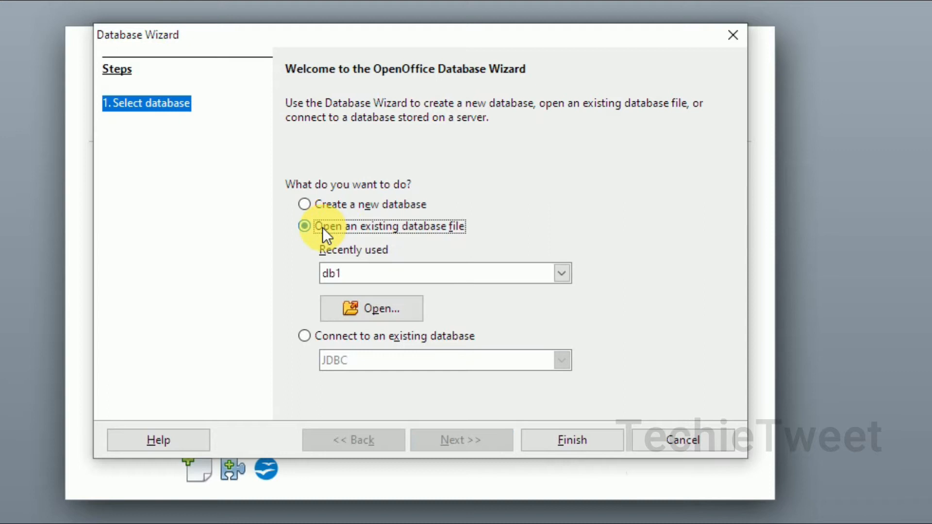
pyautogui.click(394, 312)
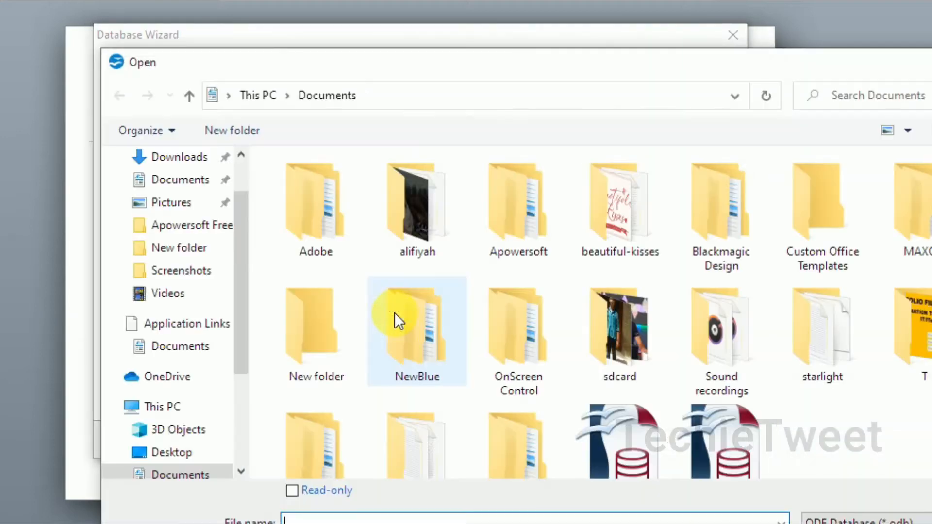
pyautogui.scroll(-1, 608, 313)
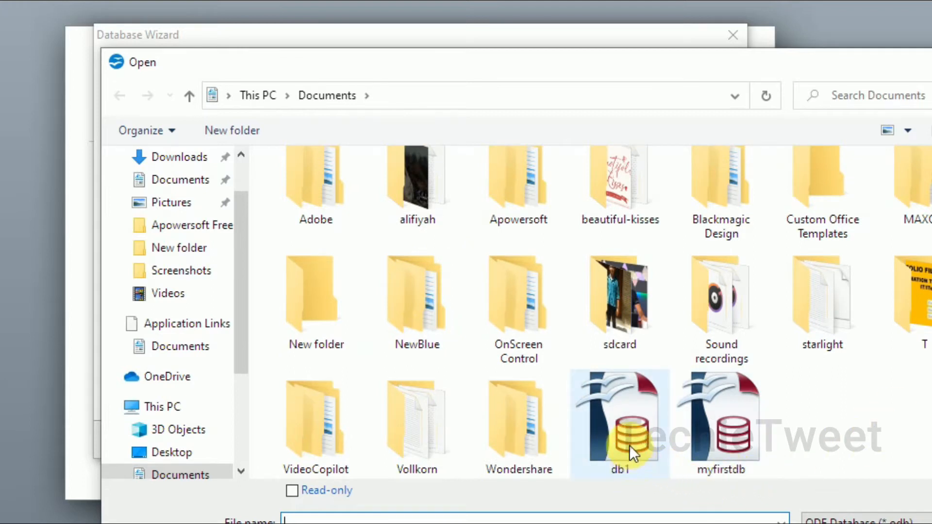
pyautogui.press('Escape')
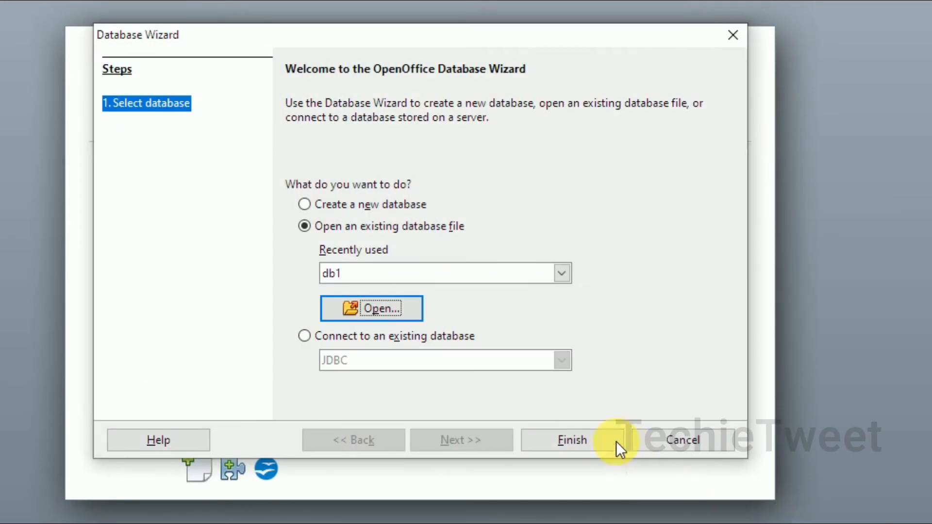
# - Switch the wizard to Create a new database, enable running the Table Wizard, and finish
pyautogui.click(336, 206)
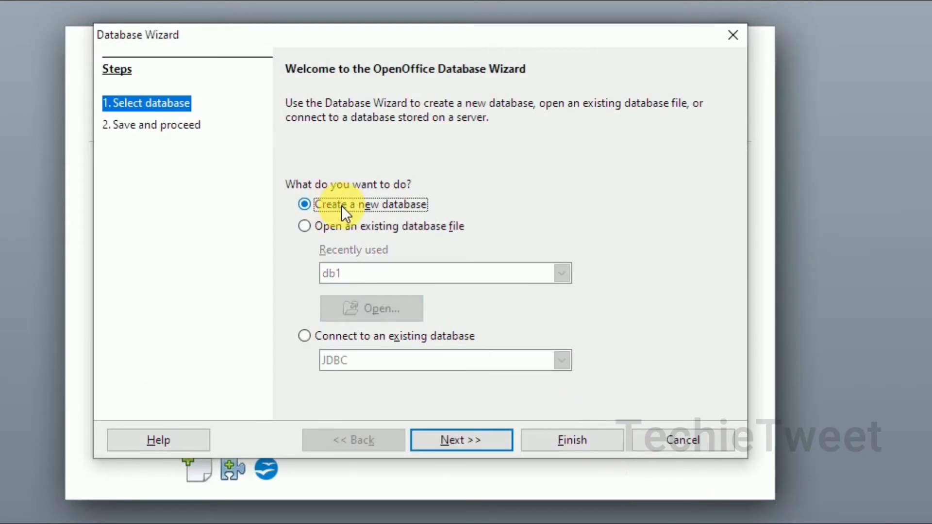
pyautogui.click(467, 445)
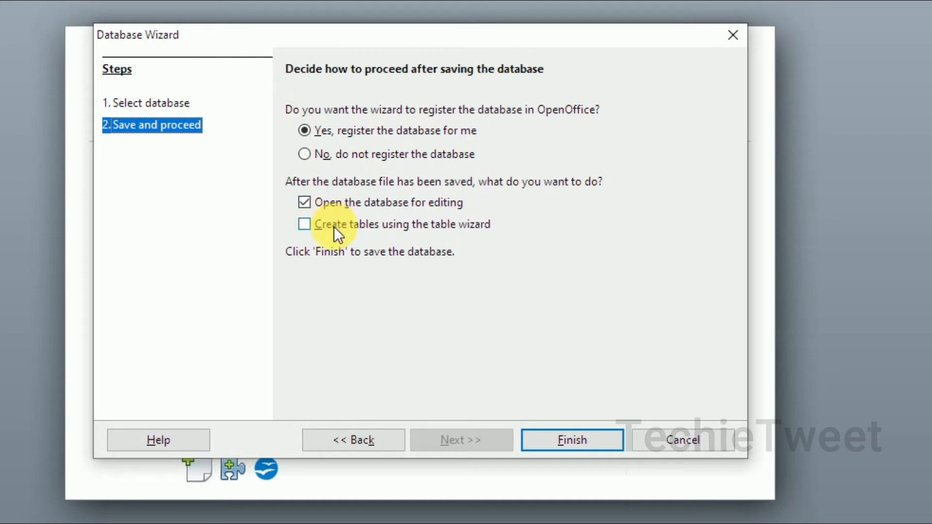
pyautogui.click(348, 226)
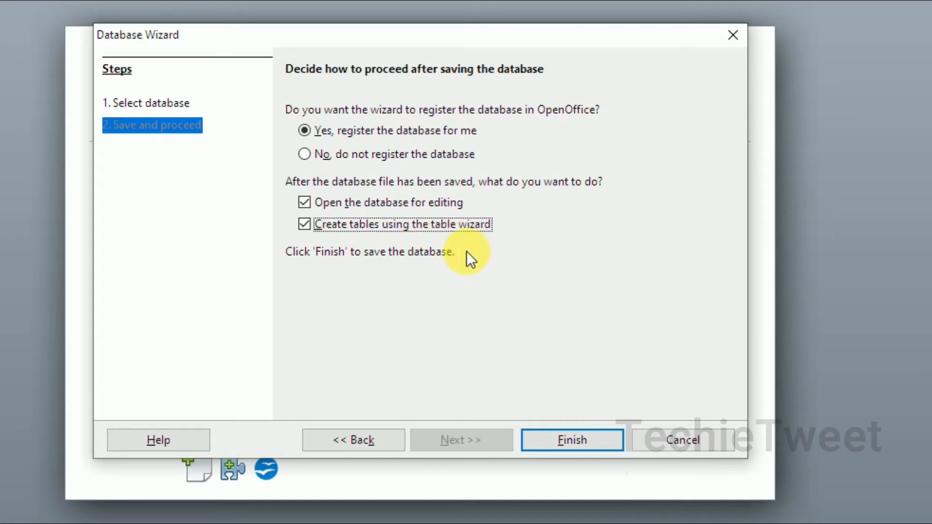
pyautogui.click(570, 441)
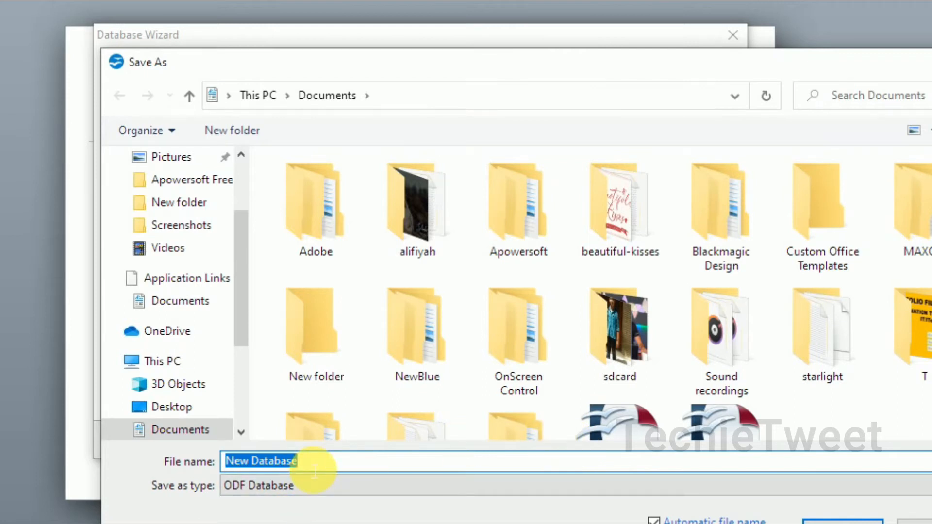
# - Save the new database as 'abc' in Documents and complete the wizard
pyautogui.write('em')
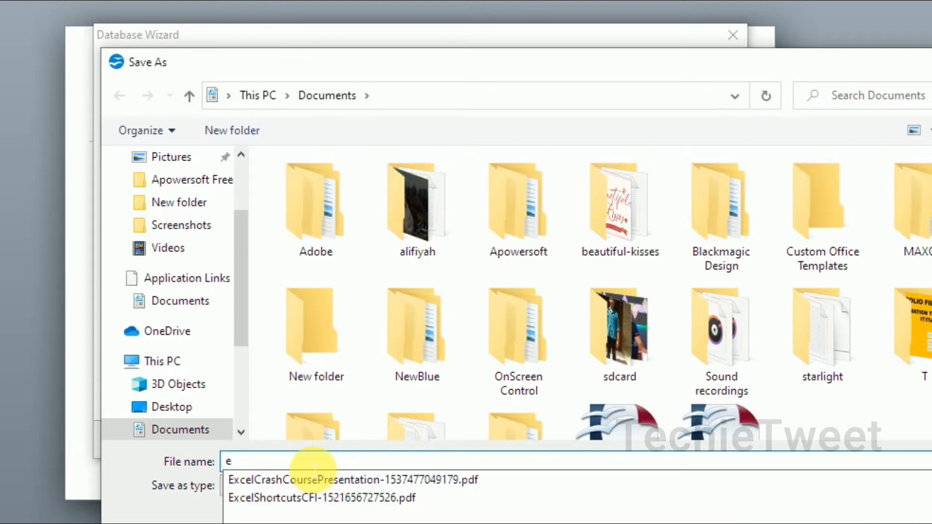
pyautogui.press('BackSpace')
pyautogui.press('BackSpace')
pyautogui.write('abc')
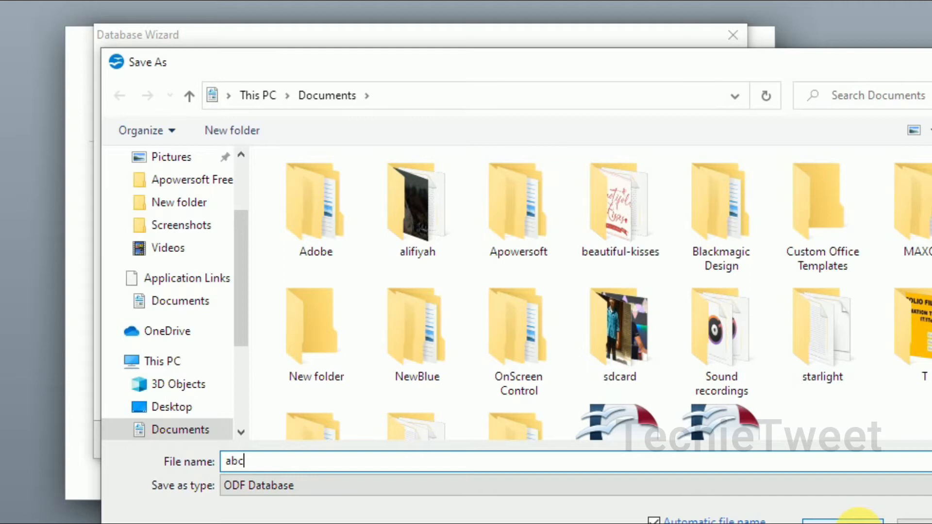
pyautogui.scroll(-2, 591, 293)
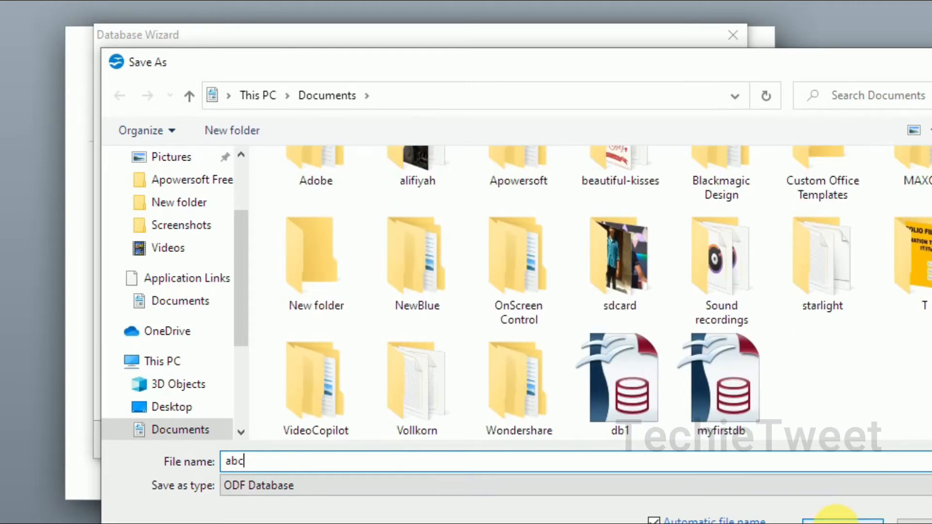
pyautogui.click(836, 518)
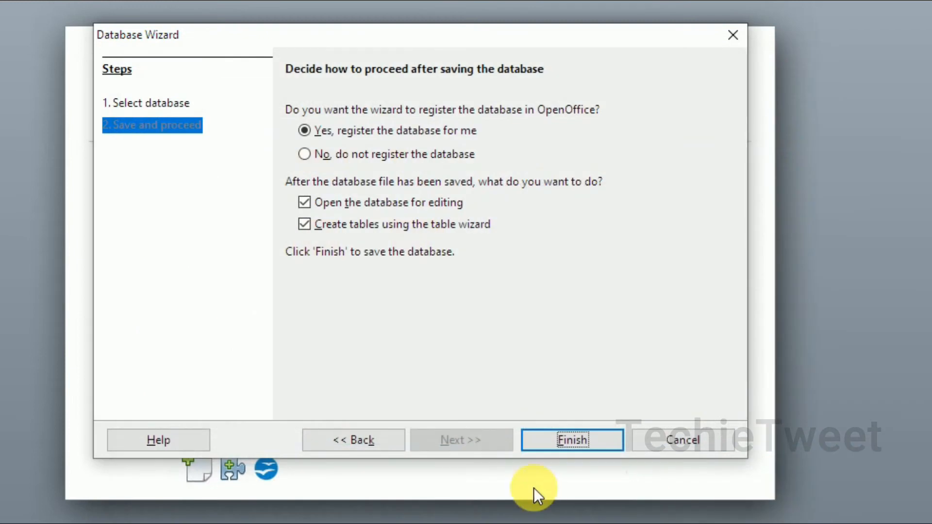
pyautogui.click(527, 446)
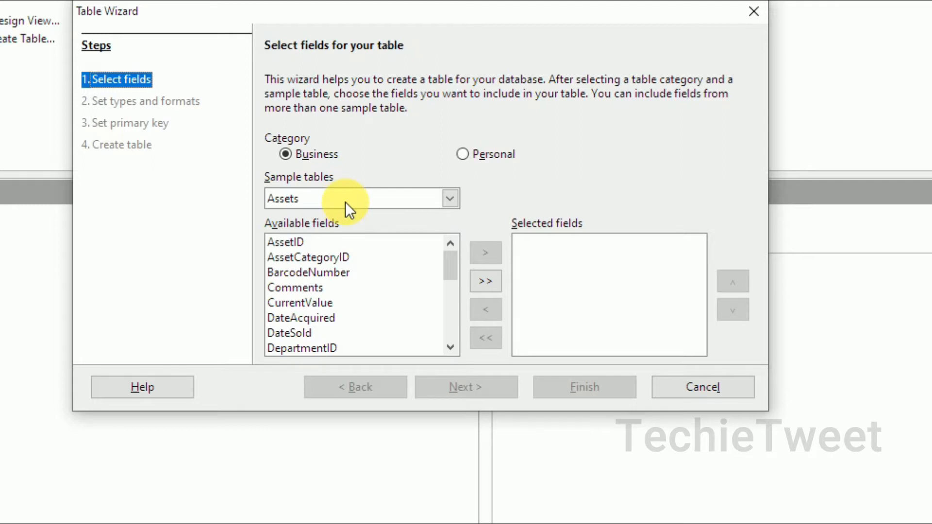
# - Browse the list of Business sample tables
pyautogui.click(324, 154)
pyautogui.moveTo(449, 276); pyautogui.dragTo(459, 368)
pyautogui.click(449, 201)
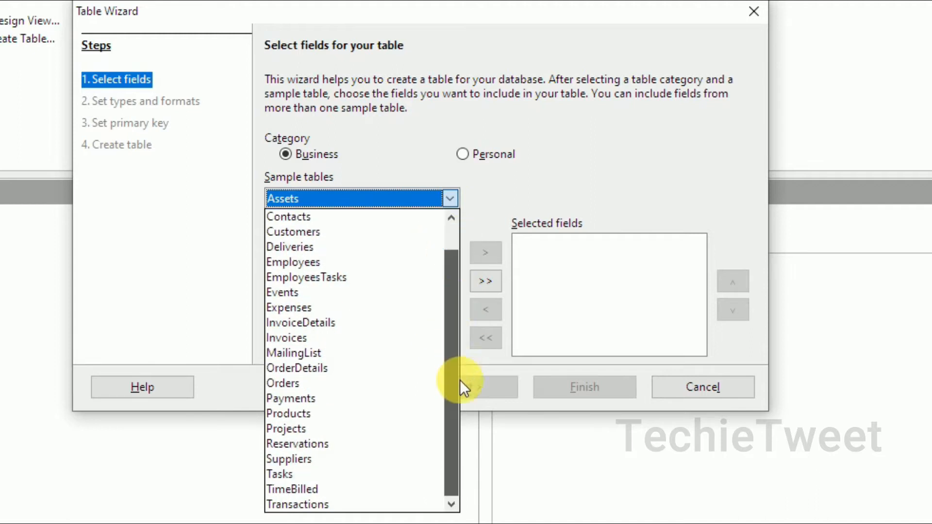
pyautogui.moveTo(458, 281); pyautogui.dragTo(453, 243)
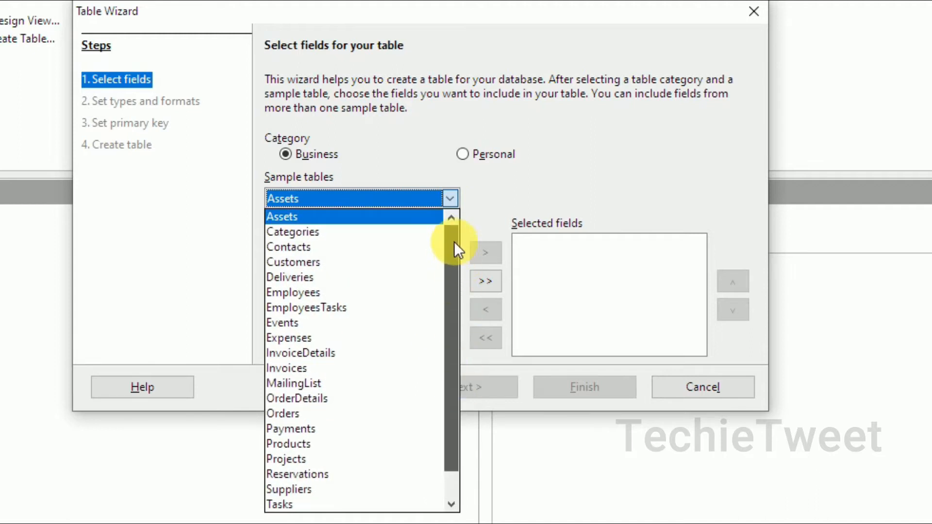
pyautogui.click(477, 155)
# - Switch to the Personal category and pick the Library sample table
pyautogui.click(478, 154)
pyautogui.click(453, 199)
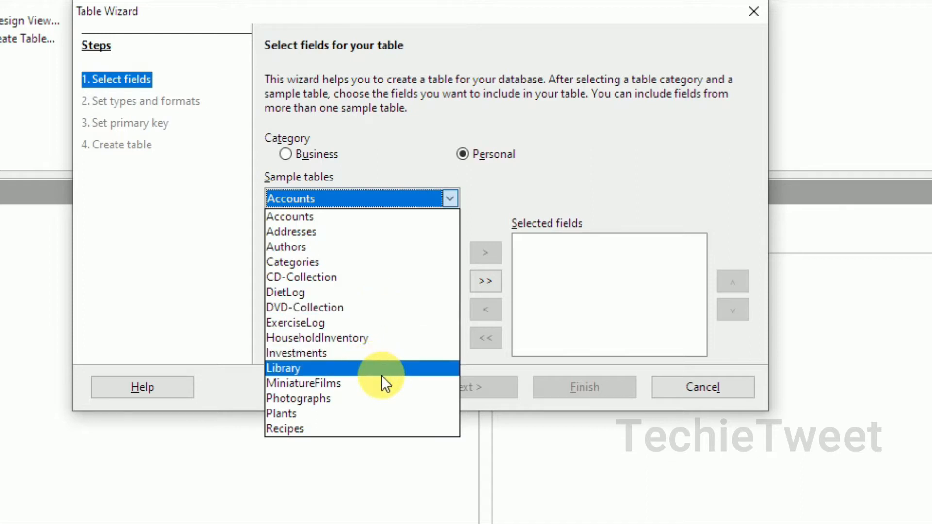
pyautogui.click(518, 182)
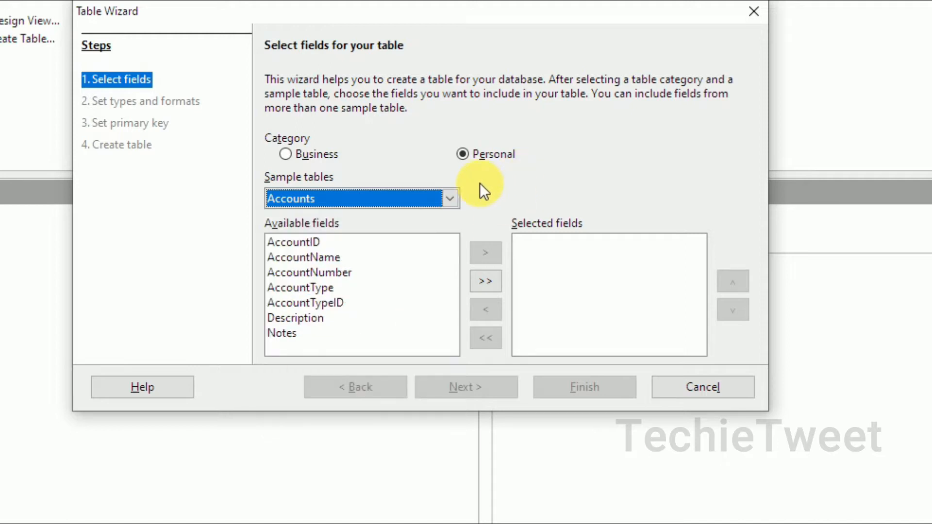
pyautogui.click(450, 196)
pyautogui.click(381, 368)
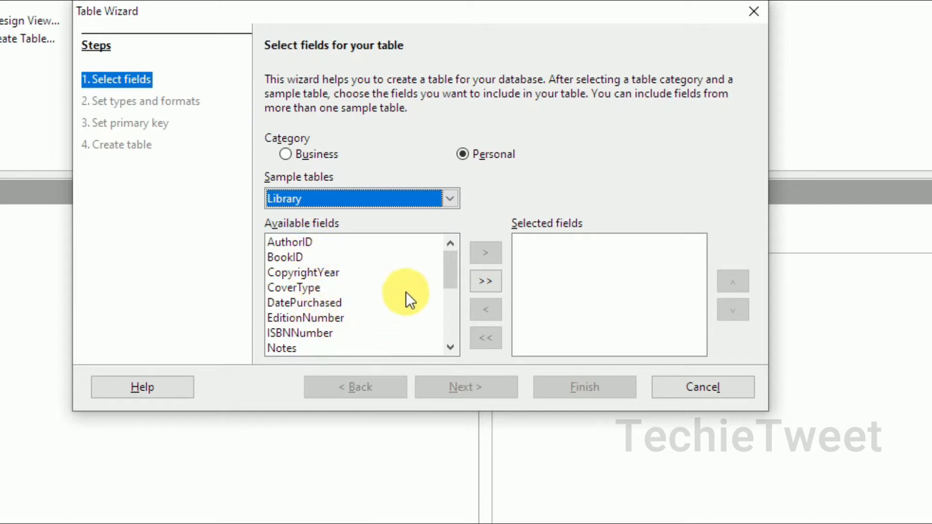
pyautogui.moveTo(454, 273); pyautogui.dragTo(445, 228)
# - Return to the Business category and choose the Customers sample table
pyautogui.click(318, 154)
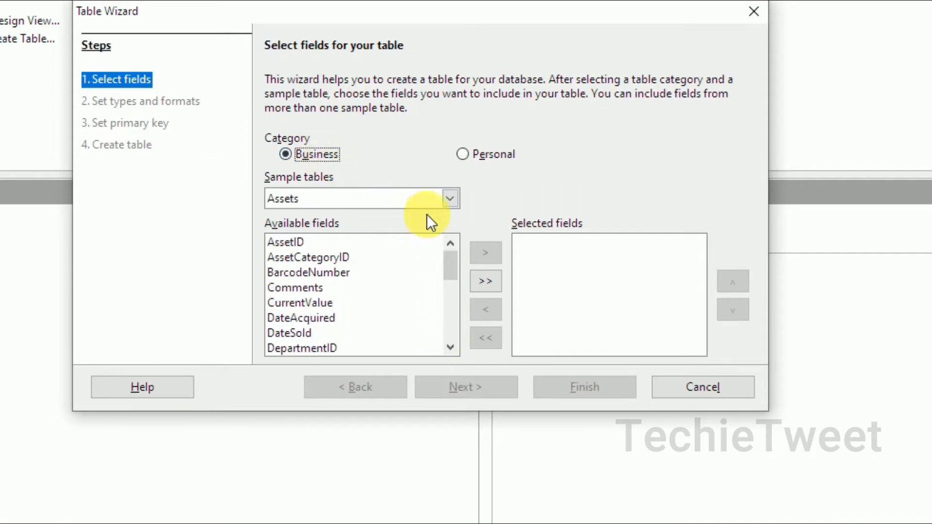
pyautogui.click(450, 199)
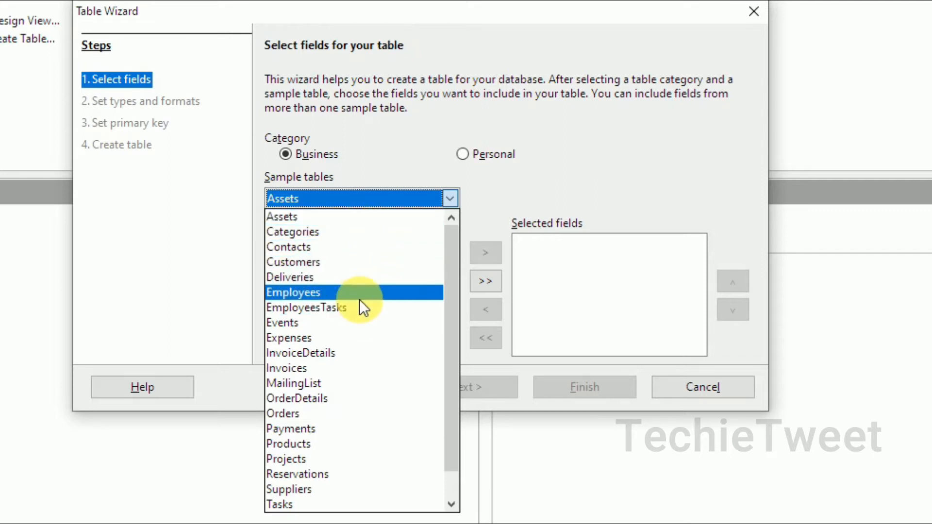
pyautogui.click(361, 266)
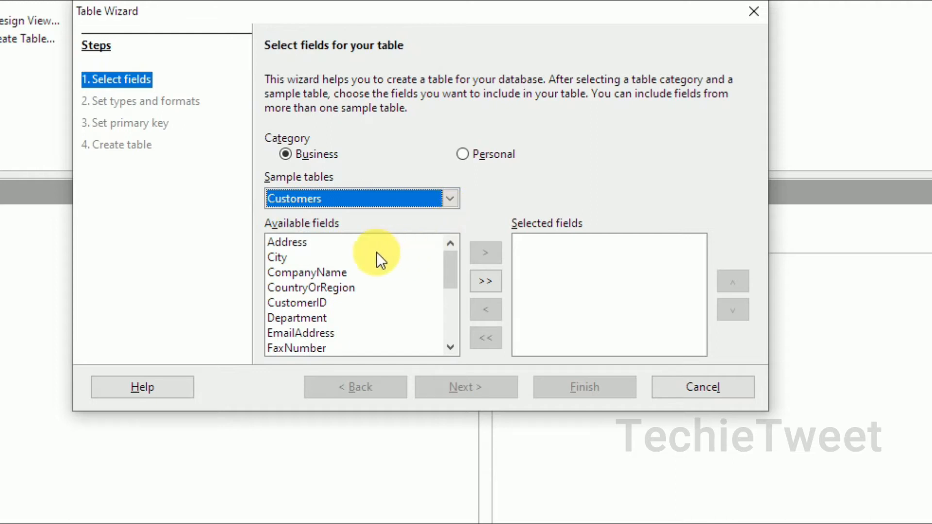
# - Add CompanyName, CustomerID, EmailAddress and PhoneNumber to the selected fields
pyautogui.click(339, 273)
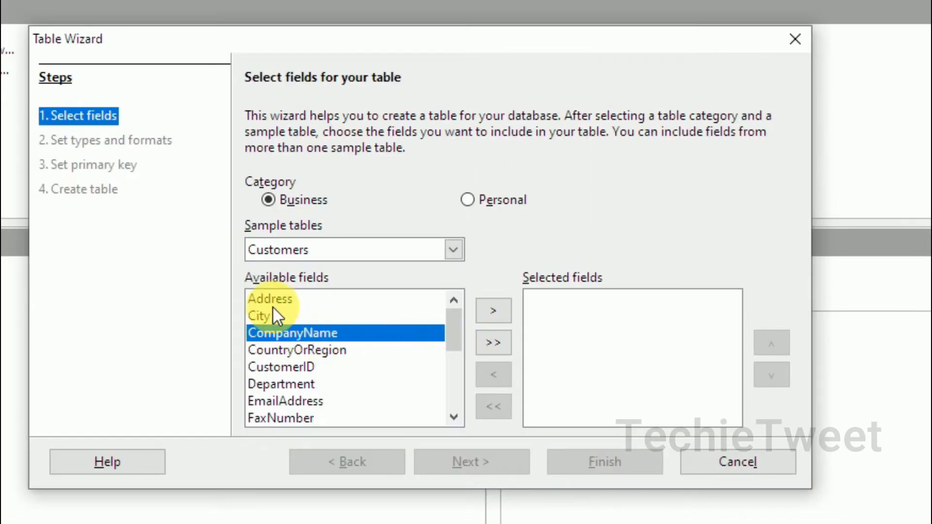
pyautogui.click(309, 349)
pyautogui.click(287, 336)
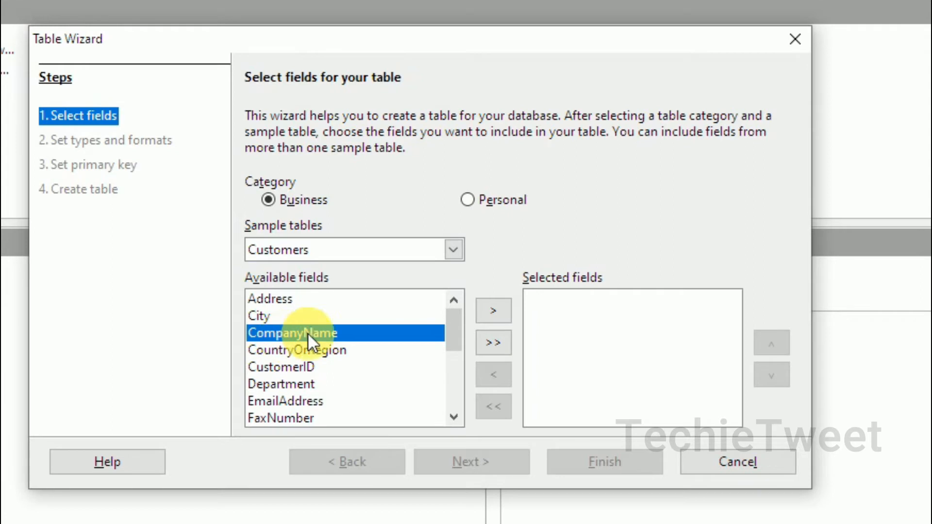
pyautogui.click(504, 312)
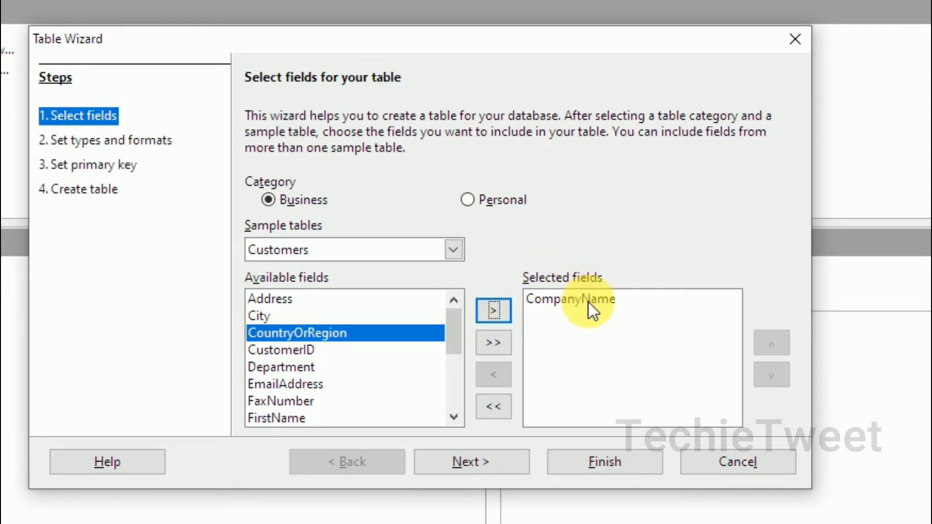
pyautogui.click(306, 353)
pyautogui.click(491, 311)
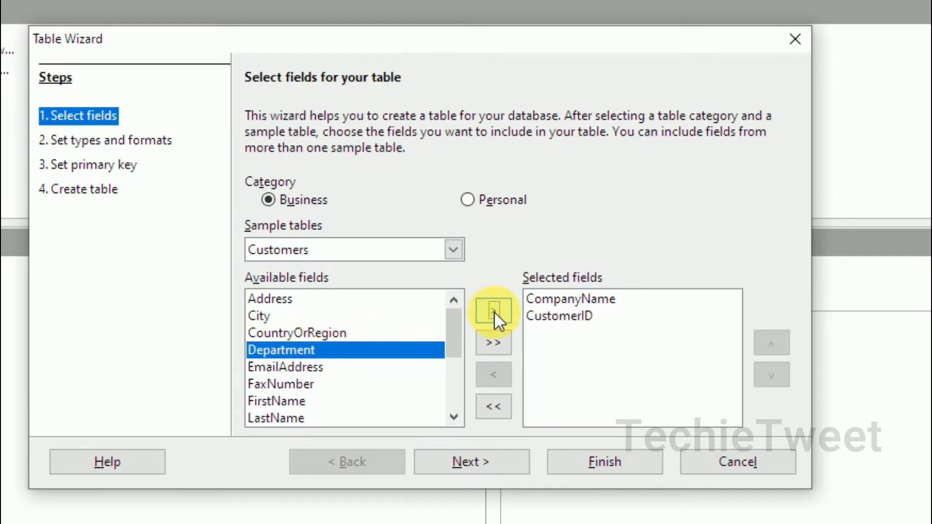
pyautogui.click(302, 367)
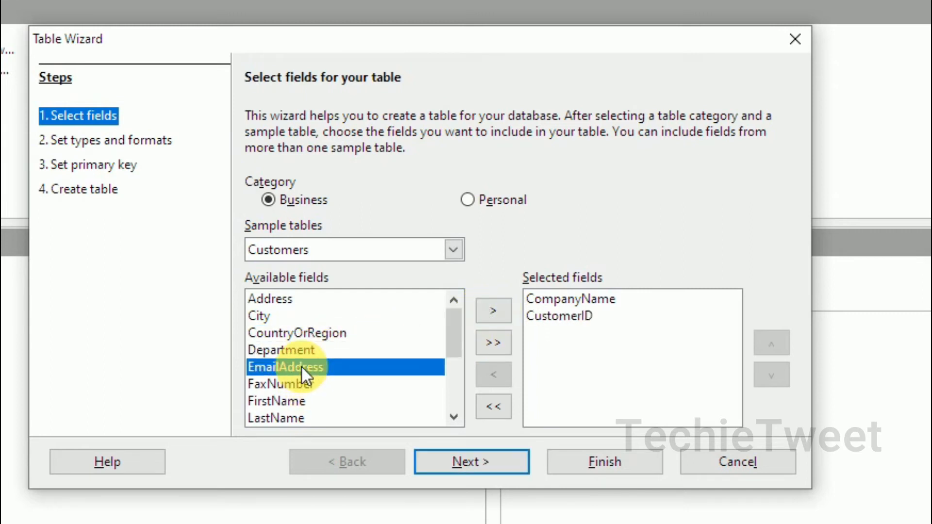
pyautogui.click(491, 311)
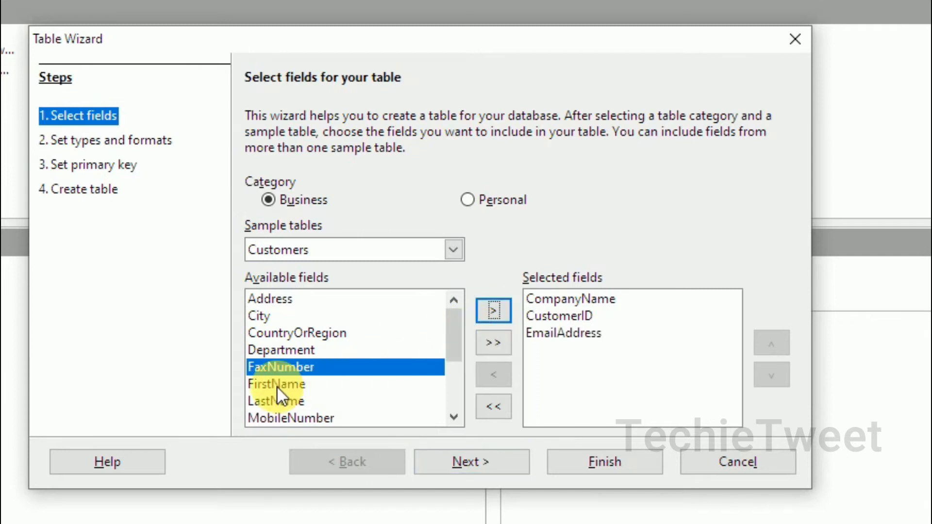
pyautogui.moveTo(454, 336); pyautogui.dragTo(463, 398)
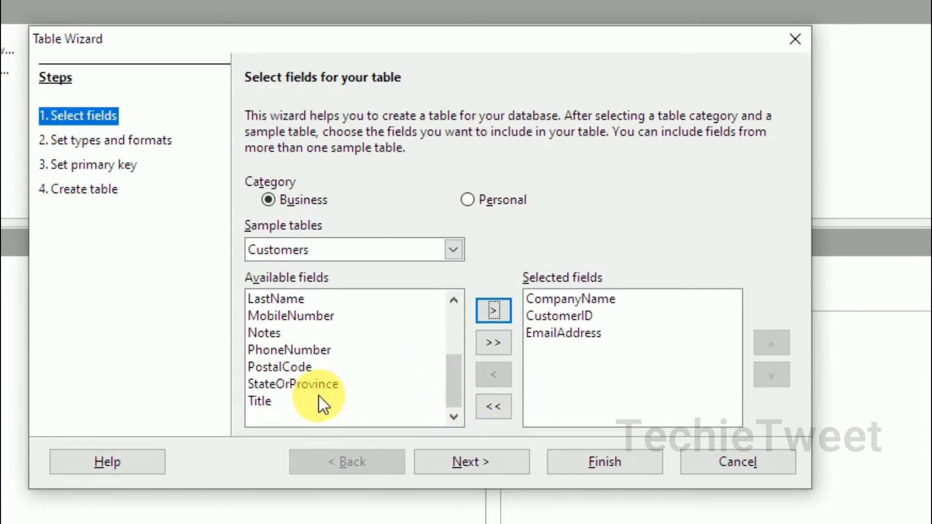
pyautogui.click(304, 353)
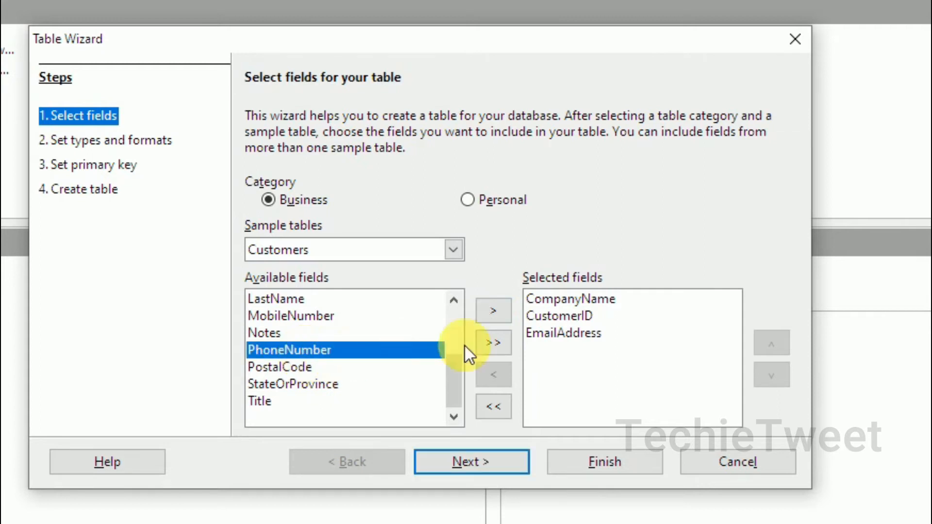
pyautogui.click(492, 310)
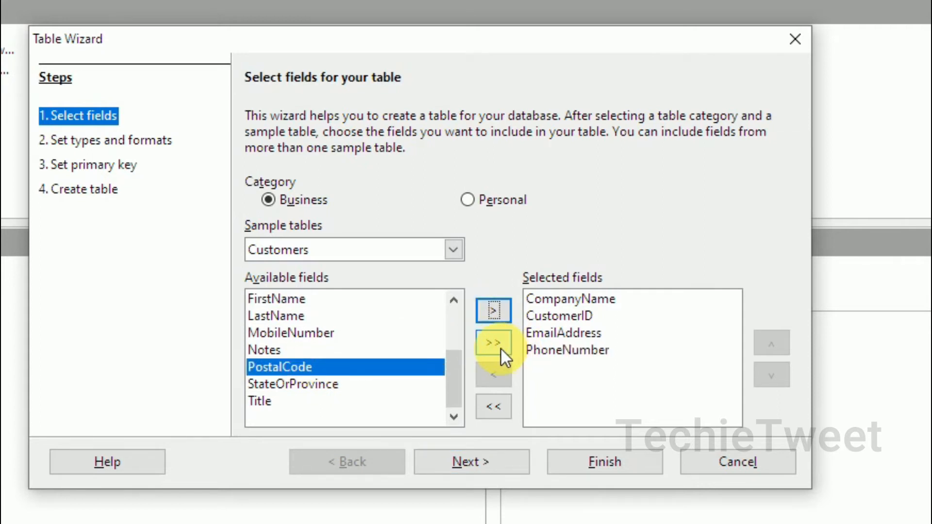
# - Move CustomerID to the top of the field order and advance to types and formats
pyautogui.moveTo(455, 368); pyautogui.dragTo(451, 324)
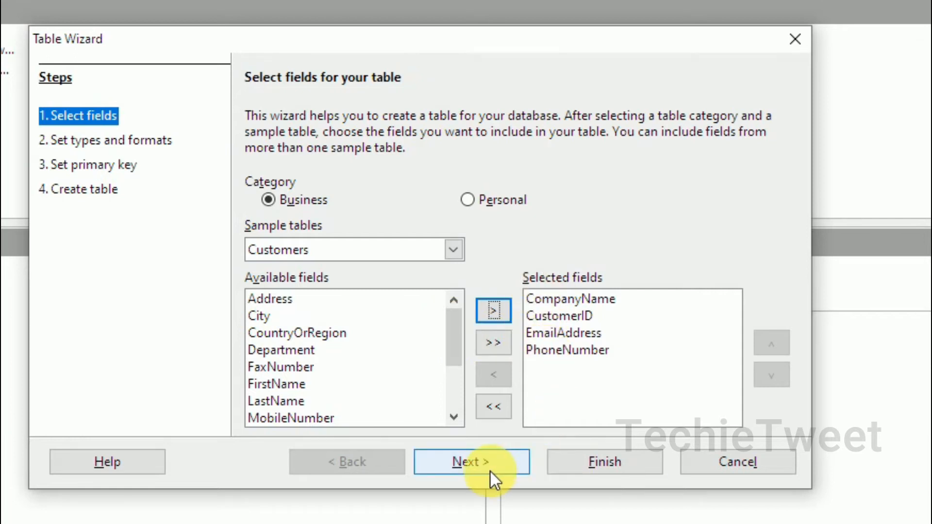
pyautogui.click(601, 318)
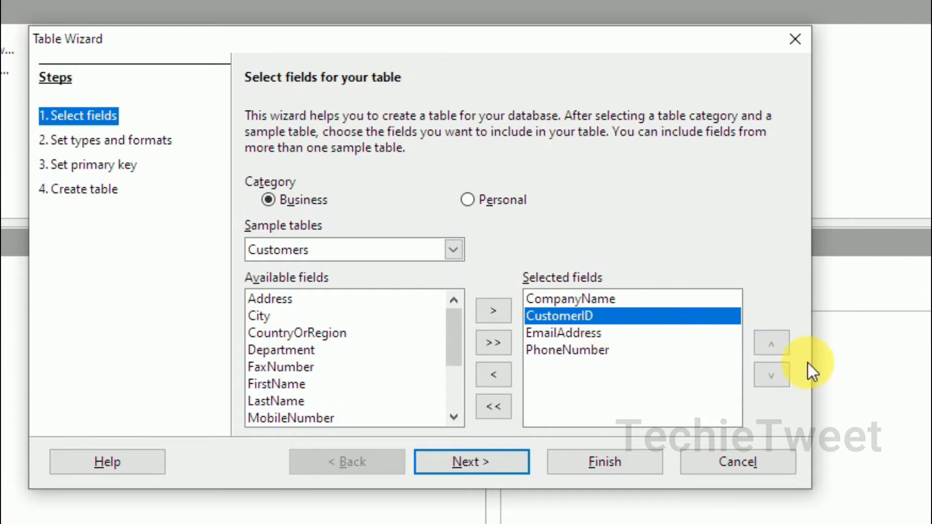
pyautogui.click(772, 343)
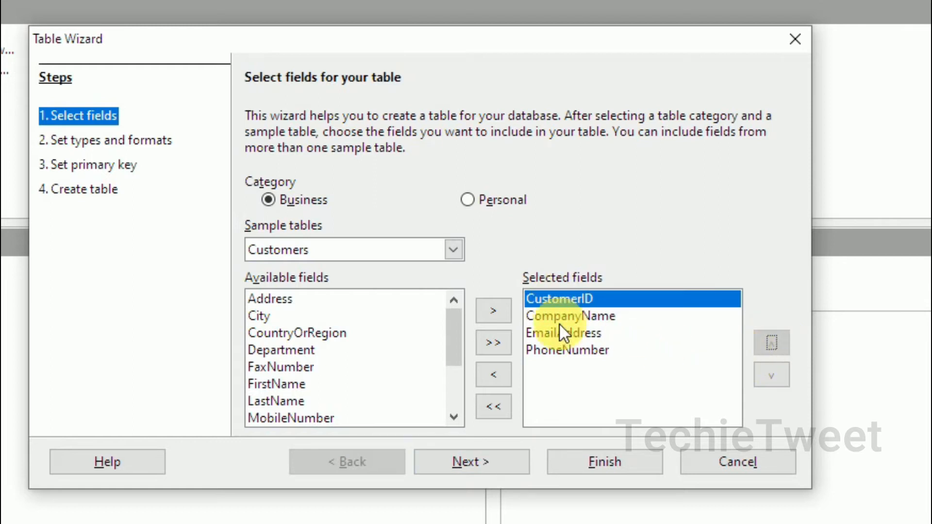
pyautogui.click(498, 467)
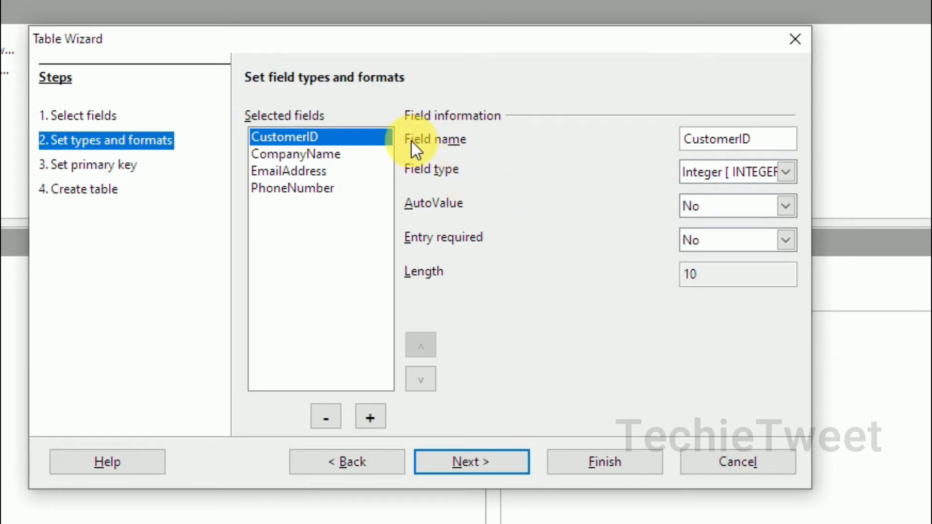
# - Review the settings of each field, ending back on CustomerID
pyautogui.click(300, 153)
pyautogui.click(306, 171)
pyautogui.click(309, 188)
pyautogui.click(310, 170)
pyautogui.click(310, 153)
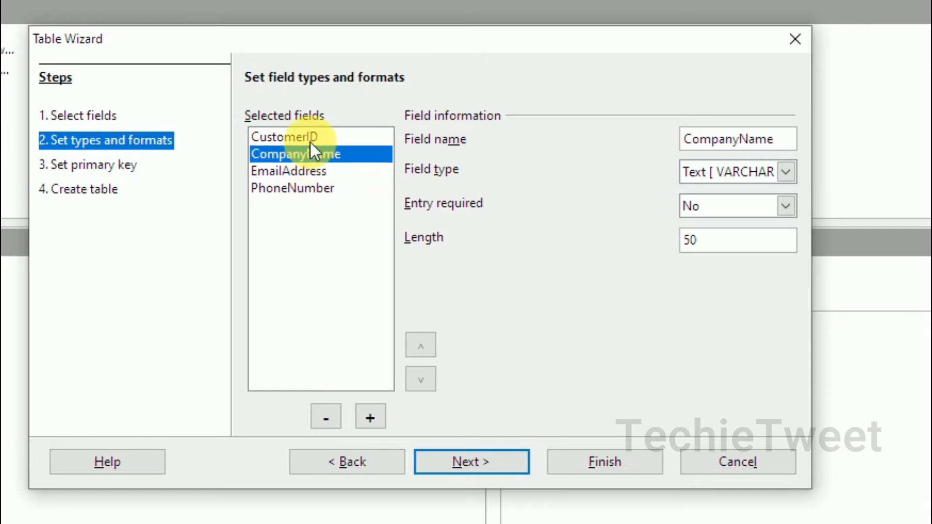
pyautogui.click(310, 139)
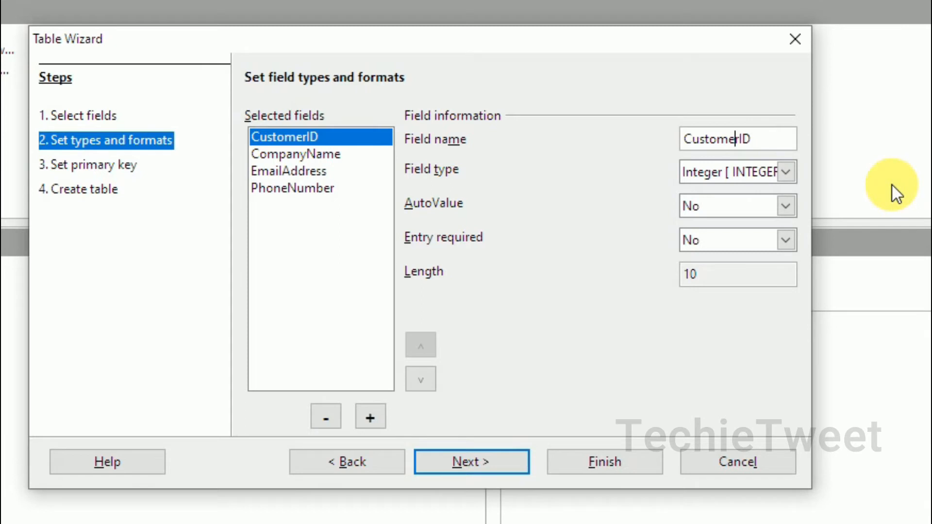
# - Rename the CustomerID field to CID
pyautogui.press('BackSpace')
pyautogui.press('BackSpace')
pyautogui.press('BackSpace')
pyautogui.press('BackSpace')
pyautogui.press('BackSpace')
pyautogui.press('Delete')
pyautogui.press('BackSpace')
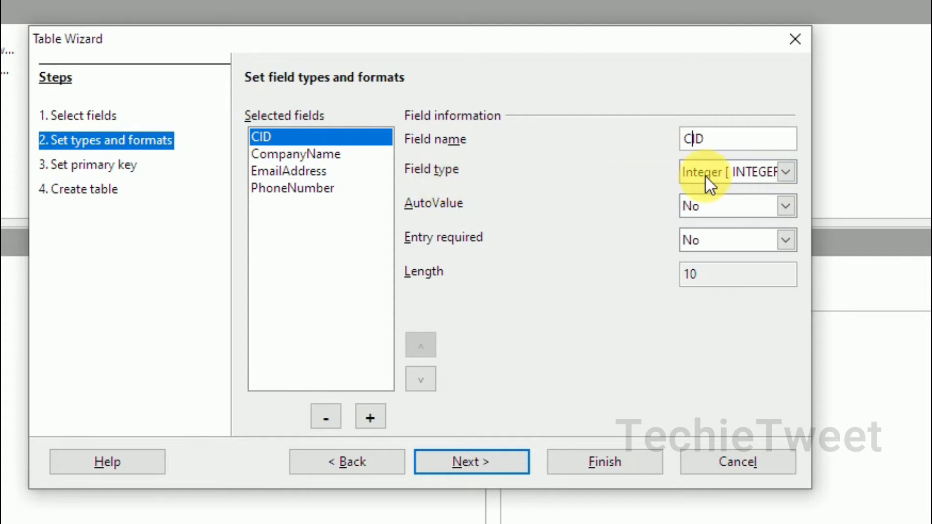
# - Keep CID as Integer, set its AutoValue to Yes, and select the Length value 10
pyautogui.click(787, 175)
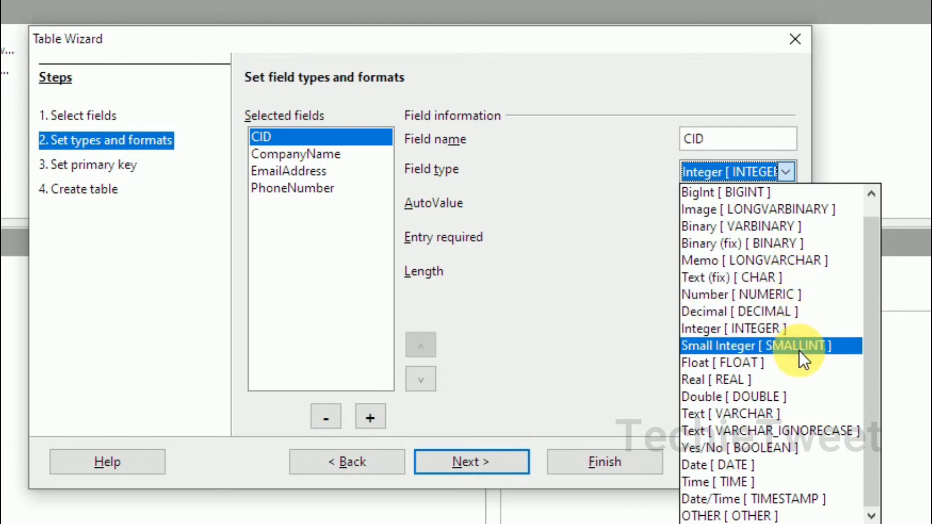
pyautogui.click(616, 332)
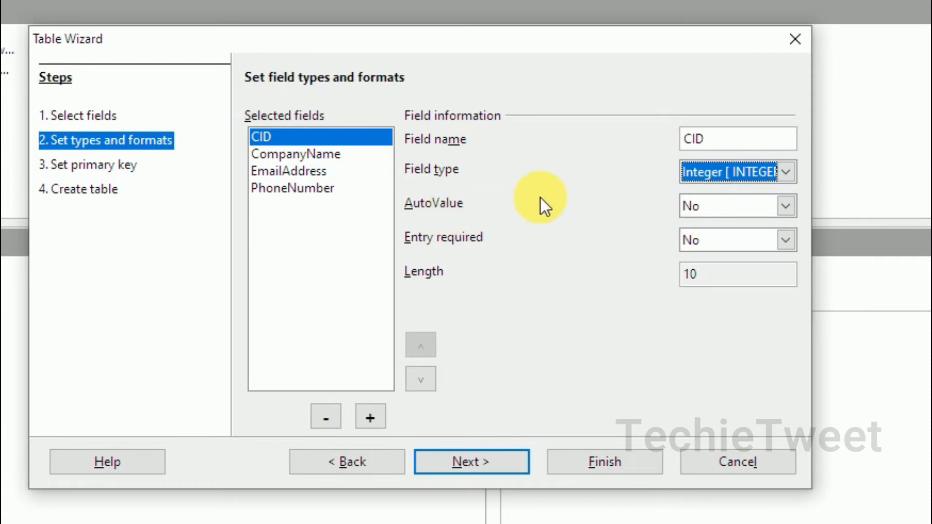
pyautogui.click(788, 205)
pyautogui.click(768, 224)
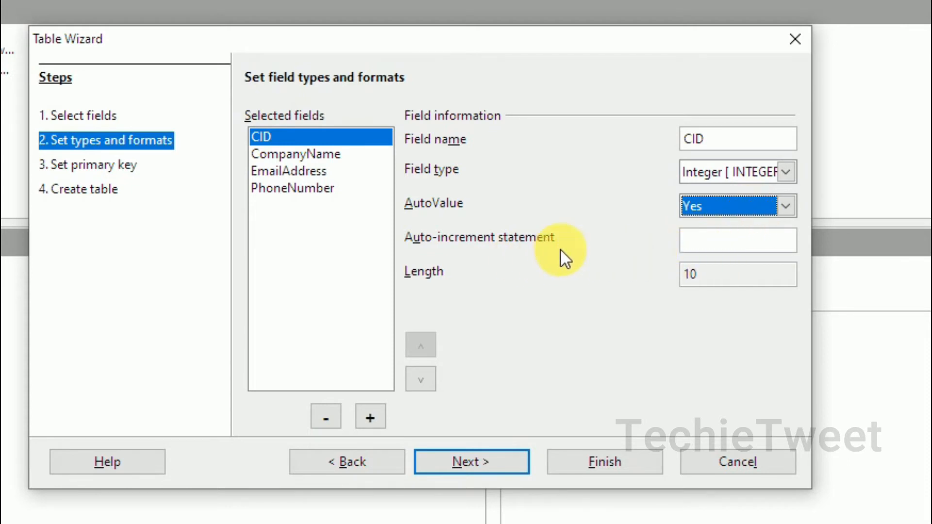
pyautogui.click(733, 241)
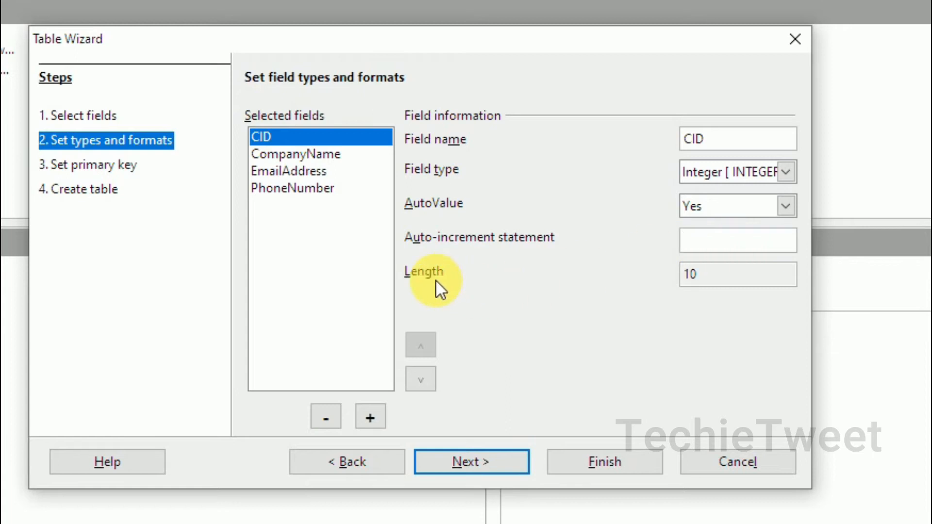
pyautogui.click(725, 285)
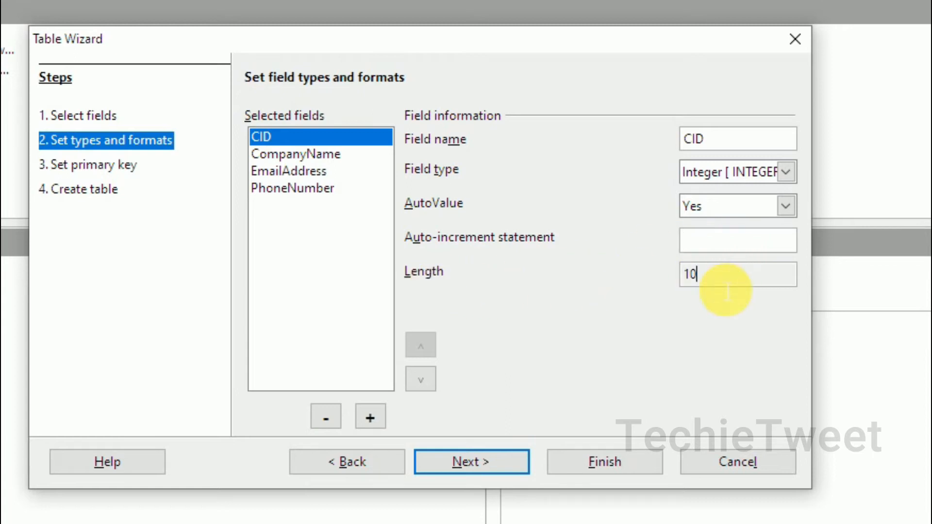
pyautogui.moveTo(726, 290); pyautogui.dragTo(670, 277)
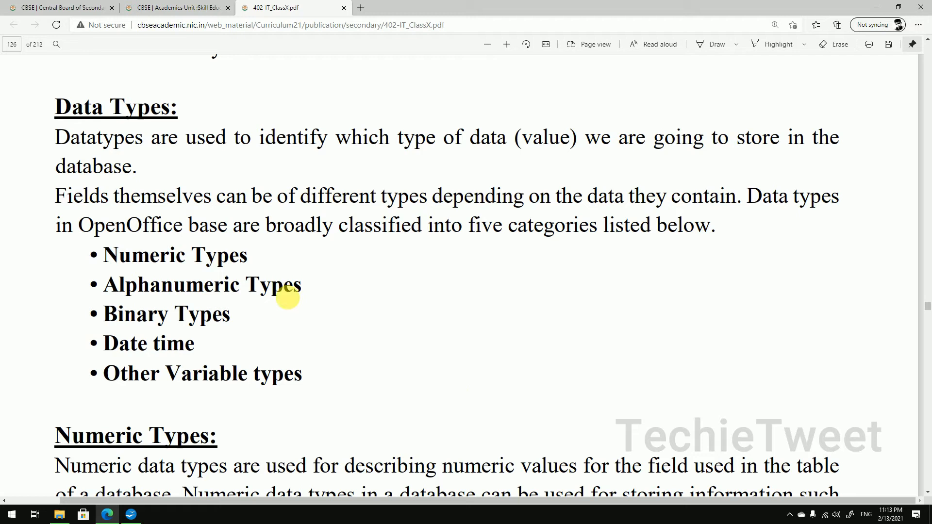
# - Highlight the Numeric, Alphanumeric, Binary, Date time and Other data type categories in the PDF
pyautogui.moveTo(254, 263); pyautogui.dragTo(111, 262)
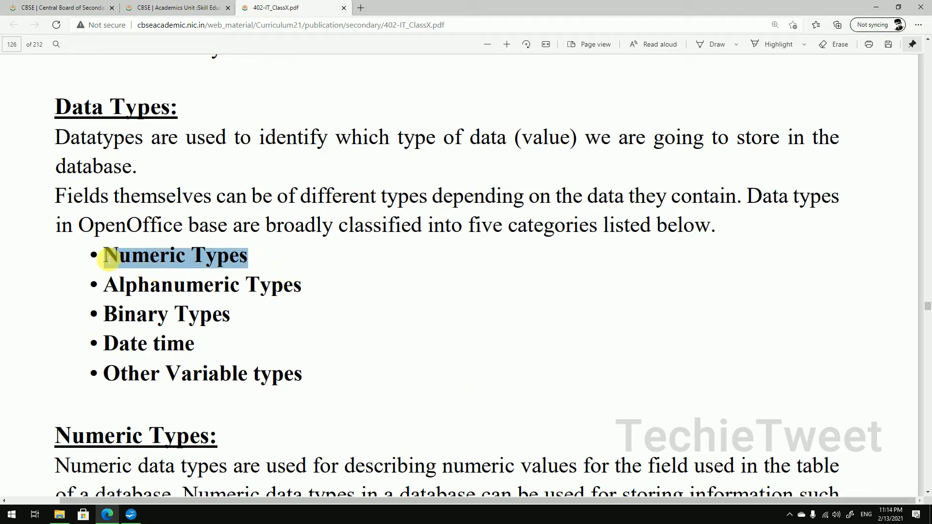
pyautogui.click(110, 285)
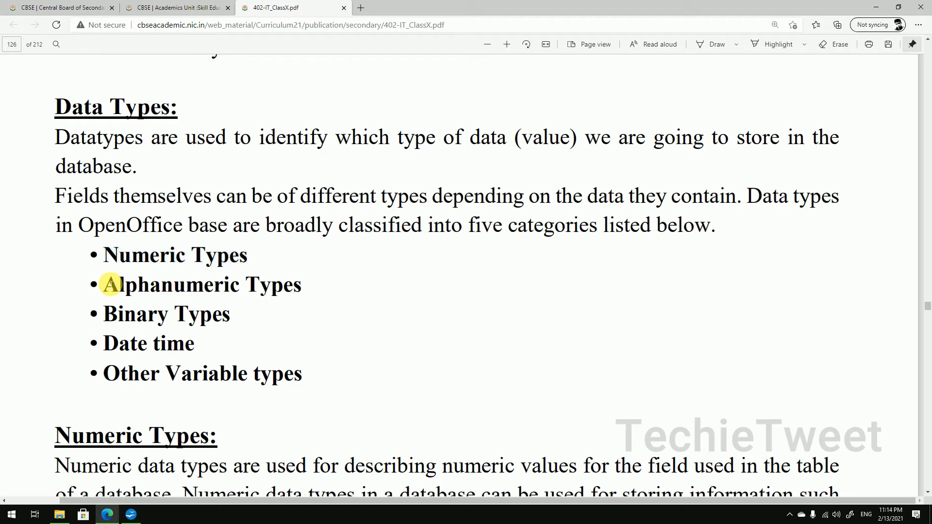
pyautogui.moveTo(111, 285); pyautogui.dragTo(240, 285)
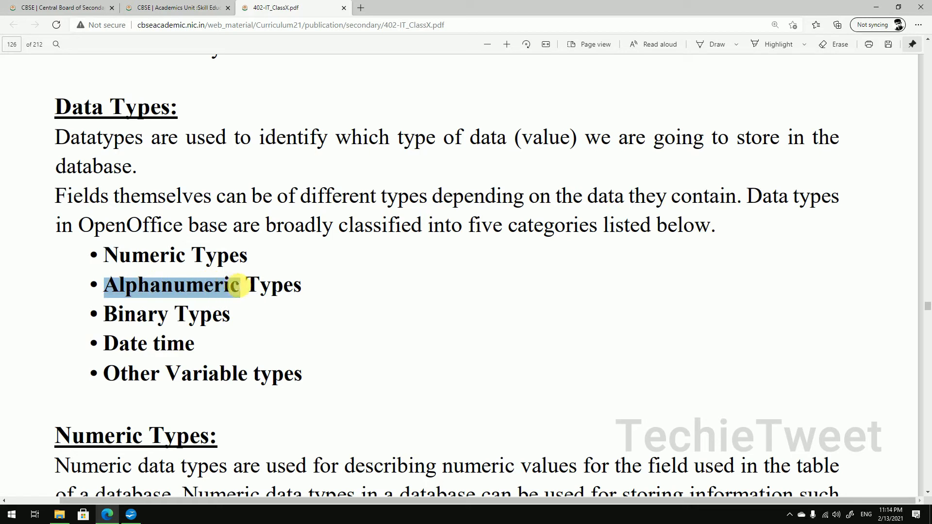
pyautogui.moveTo(231, 320); pyautogui.dragTo(111, 318)
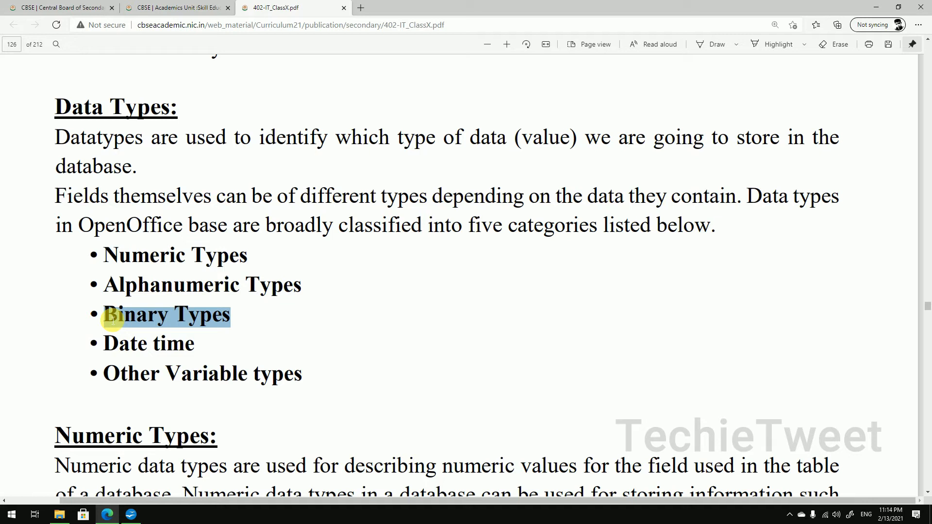
pyautogui.moveTo(105, 344); pyautogui.dragTo(197, 345)
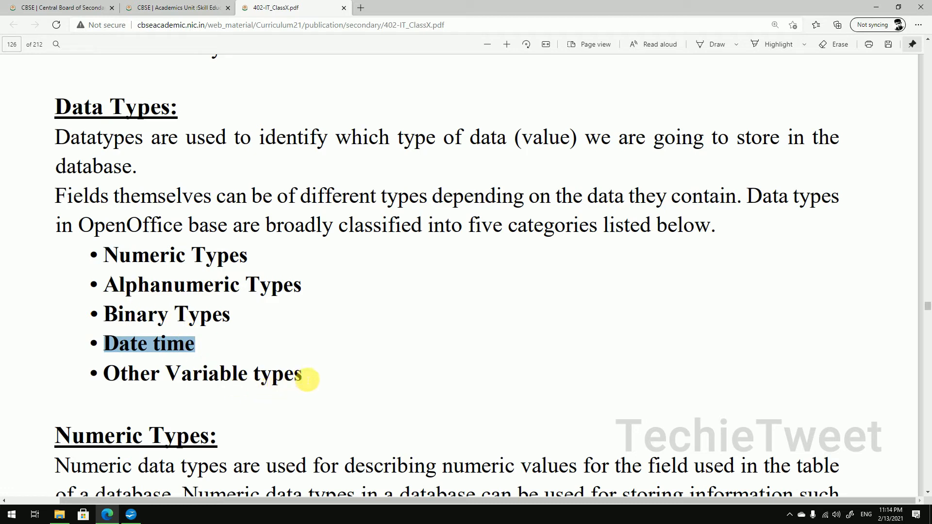
pyautogui.click(307, 379)
pyautogui.moveTo(307, 379); pyautogui.dragTo(97, 374)
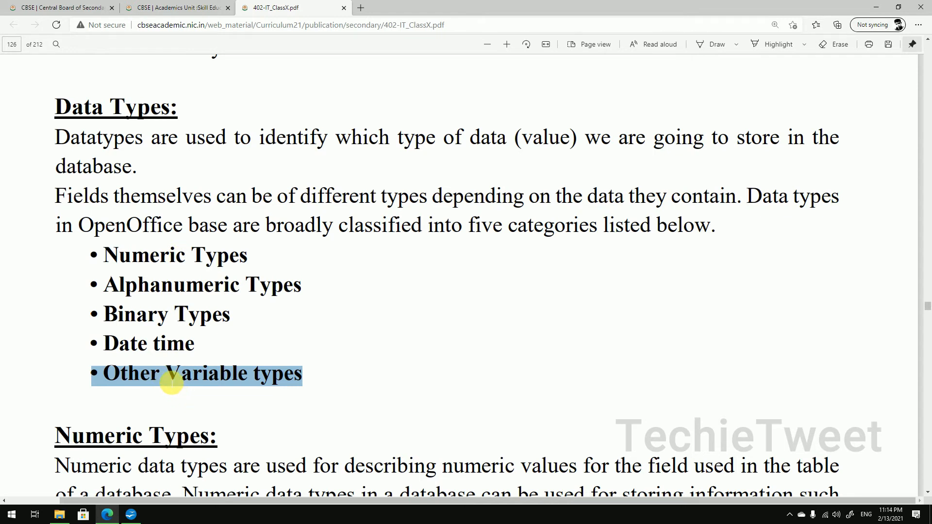
# - Scroll down to the numeric data types table on page 127
pyautogui.scroll(-4, 173, 384)
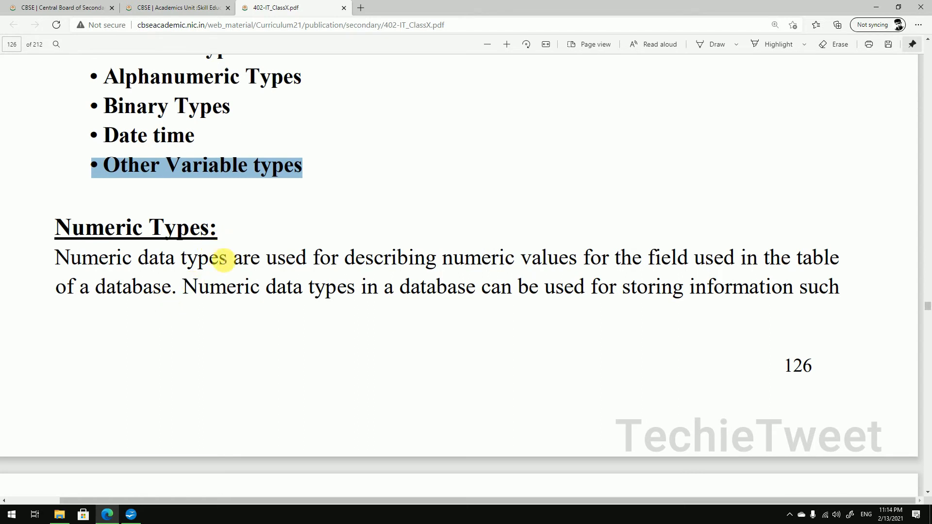
pyautogui.scroll(-9, 225, 258)
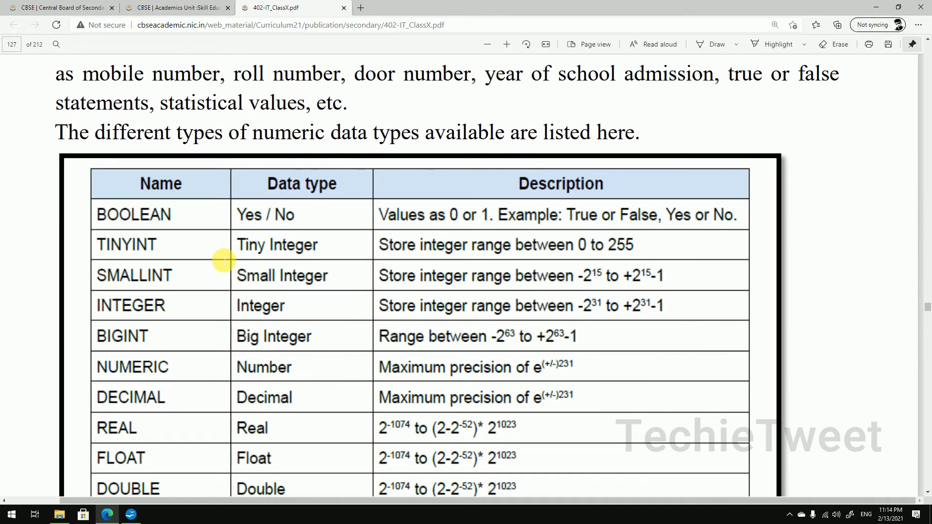
pyautogui.scroll(-1, 224, 261)
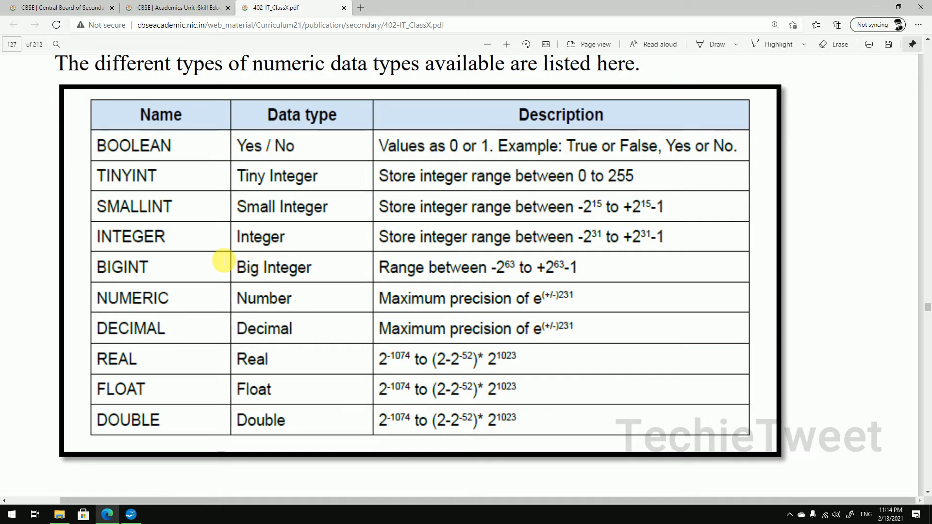
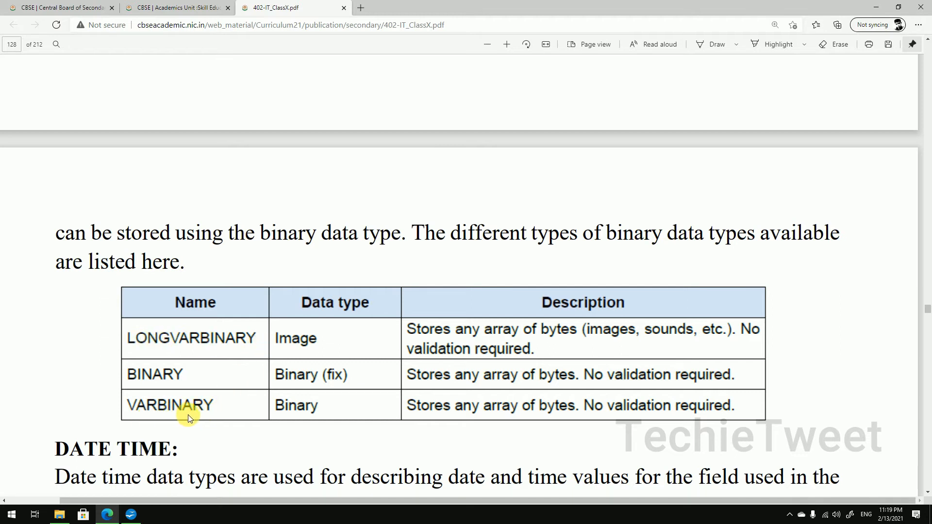
# - Scroll the 402-IT PDF down to the binary data types table and the DATE TIME heading
pyautogui.scroll(-3, 188, 414)
pyautogui.scroll(-2, 188, 414)
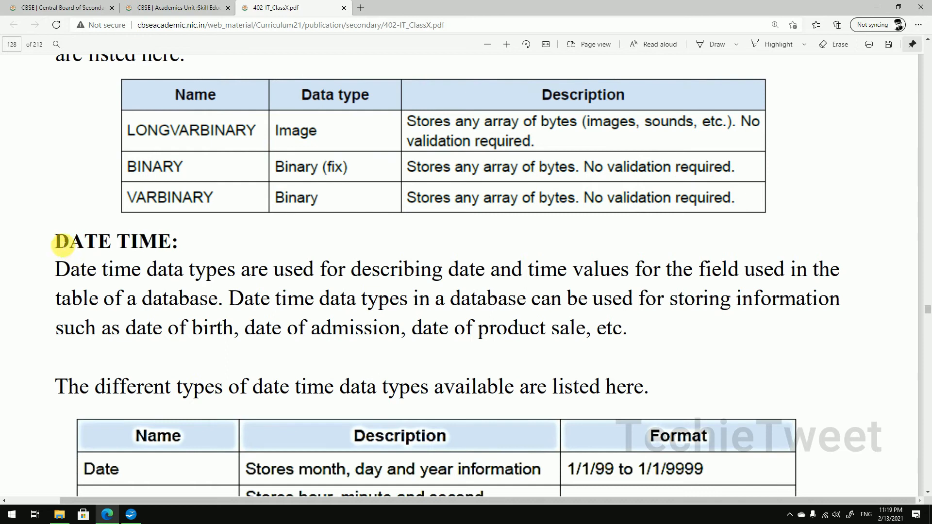
# - Highlight the DATE TIME heading and scroll through the Date, Time and Timestamp types table
pyautogui.moveTo(56, 241); pyautogui.dragTo(203, 241)
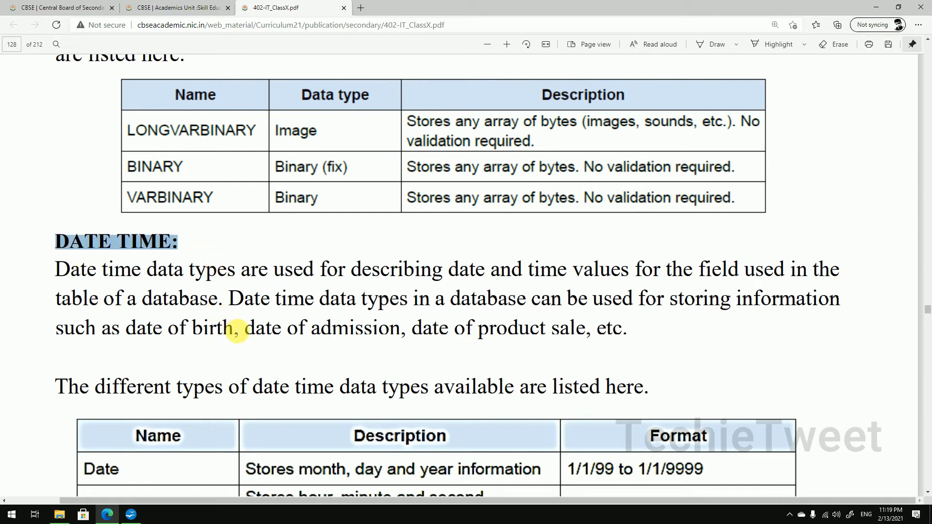
pyautogui.scroll(-5, 238, 331)
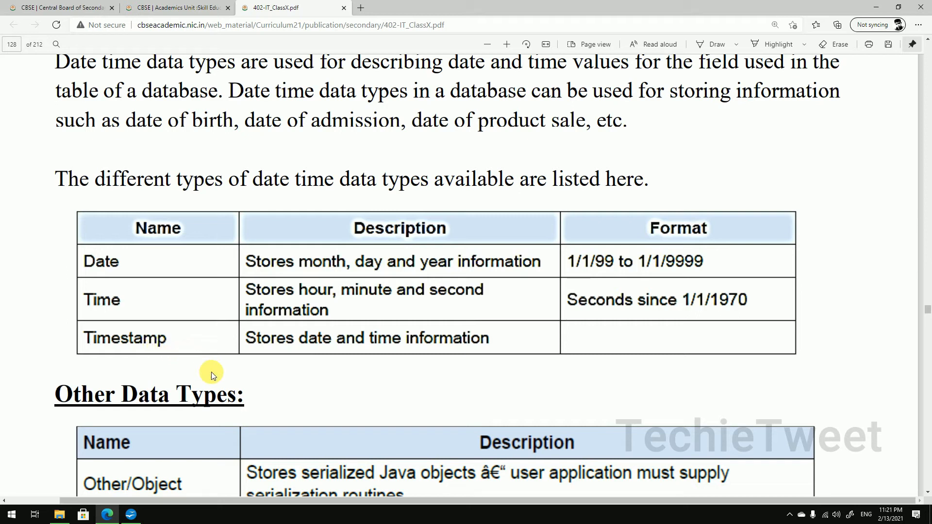
pyautogui.scroll(-4, 211, 372)
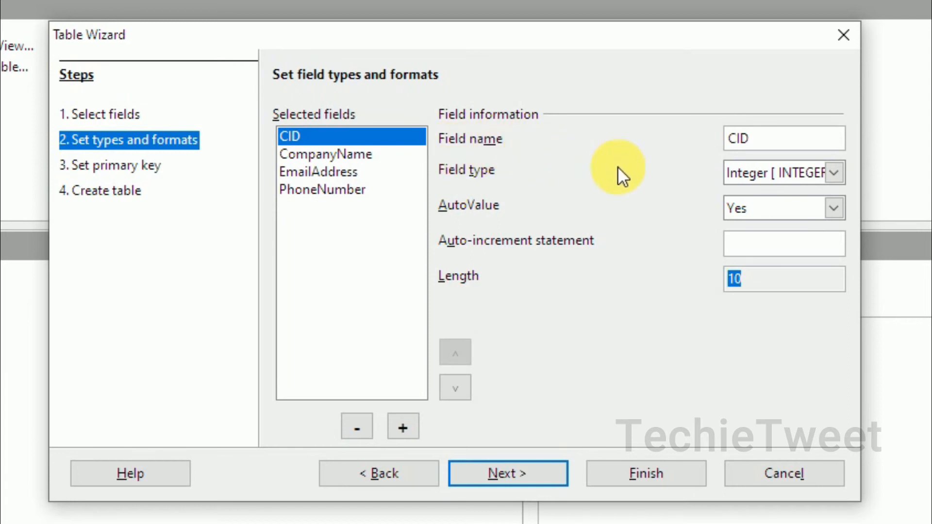
pyautogui.click(806, 174)
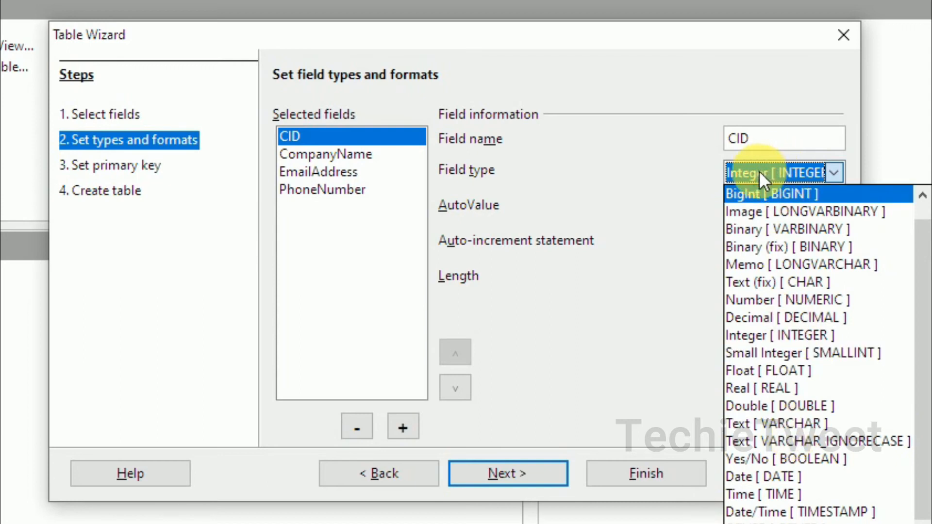
pyautogui.click(681, 190)
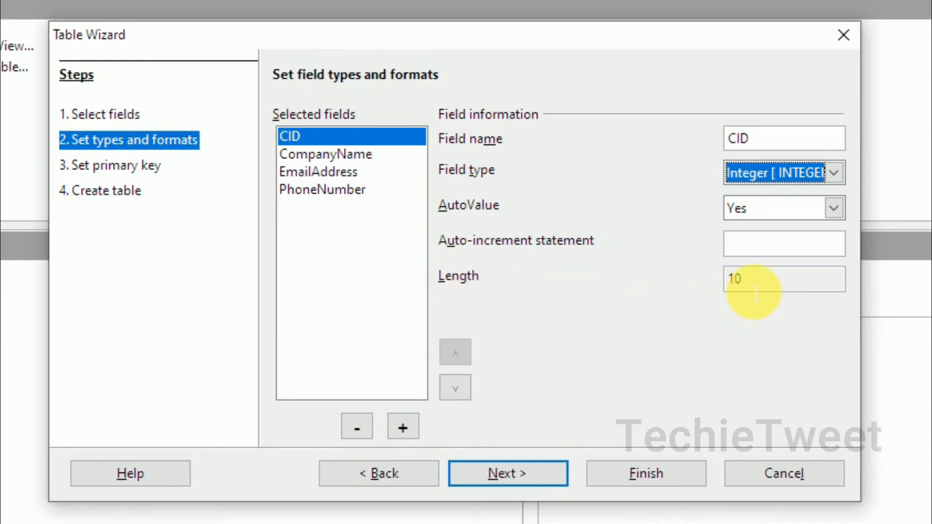
pyautogui.click(380, 160)
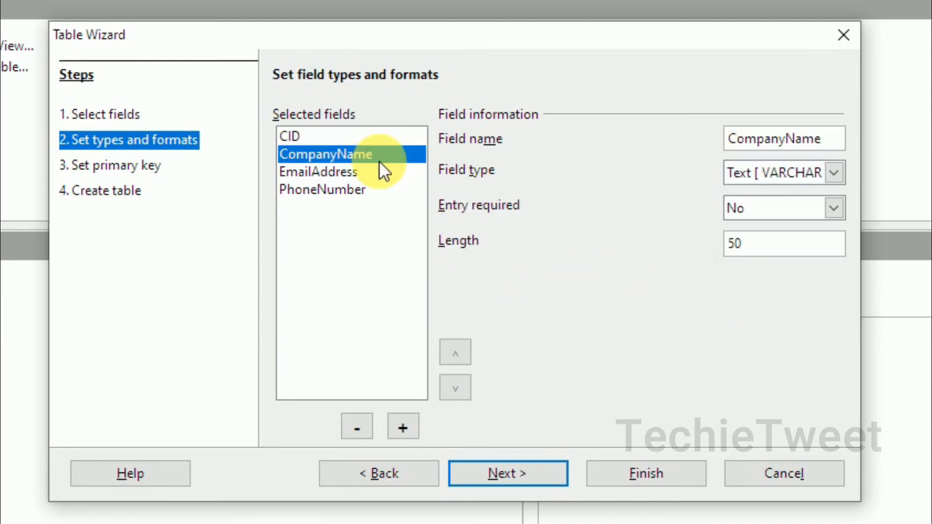
pyautogui.click(359, 137)
pyautogui.click(808, 290)
pyautogui.moveTo(808, 294); pyautogui.dragTo(708, 284)
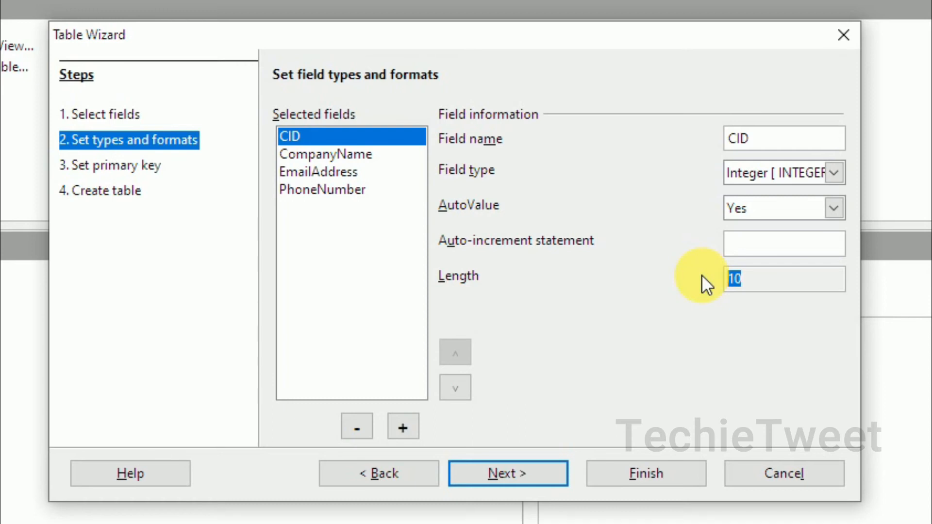
pyautogui.click(361, 153)
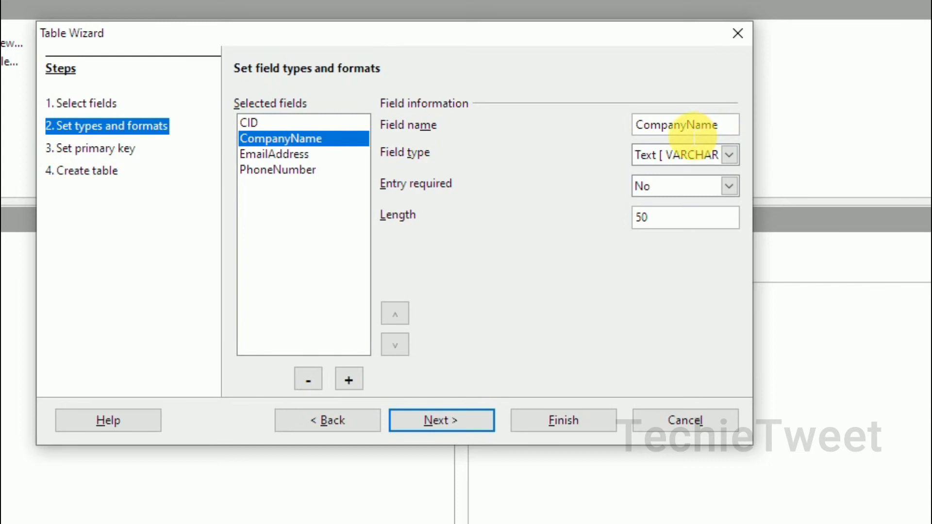
# - Rename the CompanyName field to CName, keeping it a text field
pyautogui.press('BackSpace')
pyautogui.press('BackSpace')
pyautogui.press('BackSpace')
pyautogui.press('BackSpace')
pyautogui.press('BackSpace')
pyautogui.press('BackSpace')
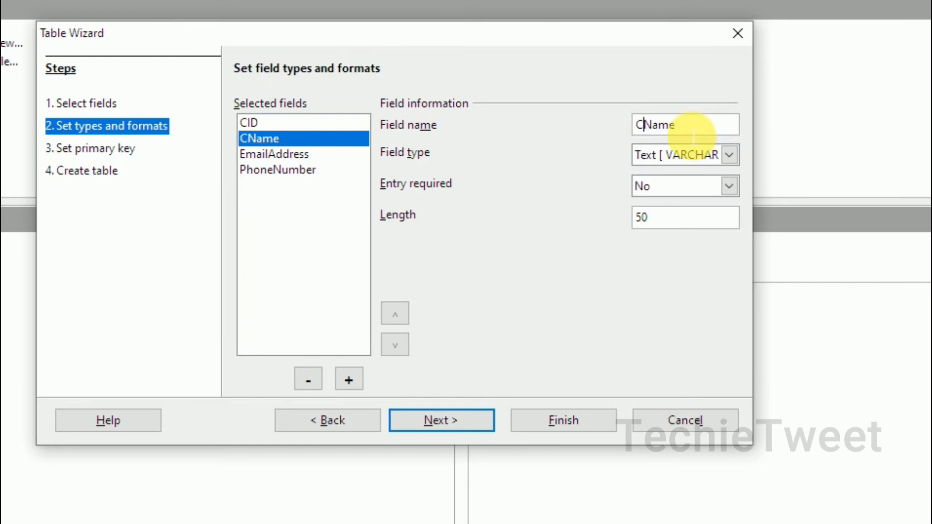
pyautogui.click(729, 155)
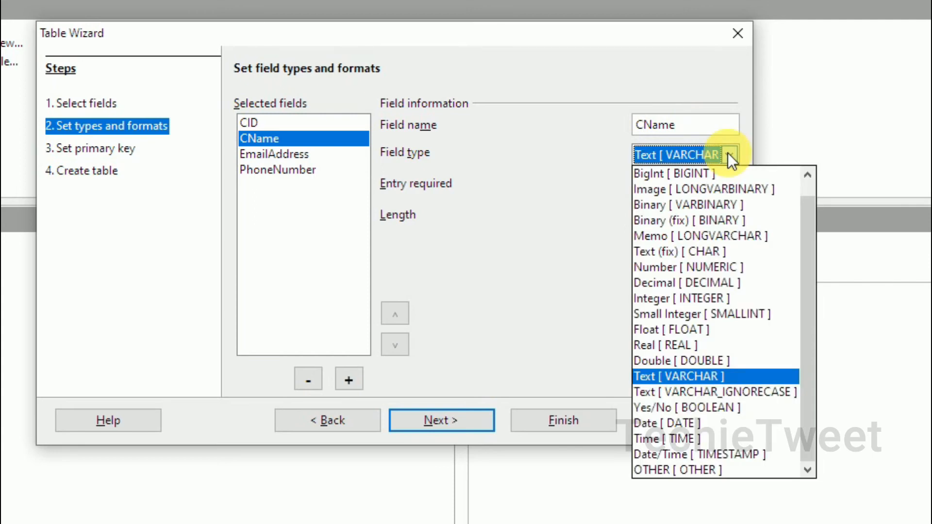
pyautogui.click(728, 155)
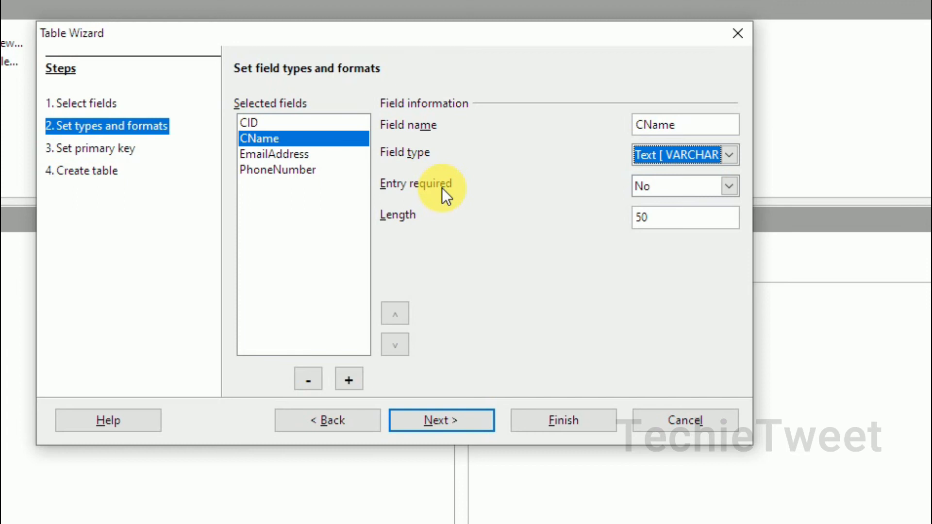
# - Make CID a required entry and select CName's length 50 to replace it with 25
pyautogui.click(323, 124)
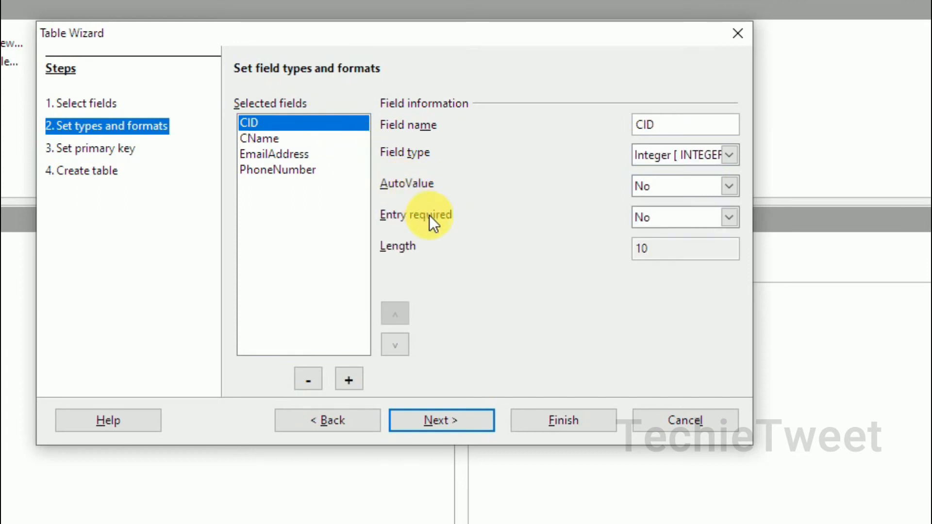
pyautogui.click(701, 223)
pyautogui.click(724, 238)
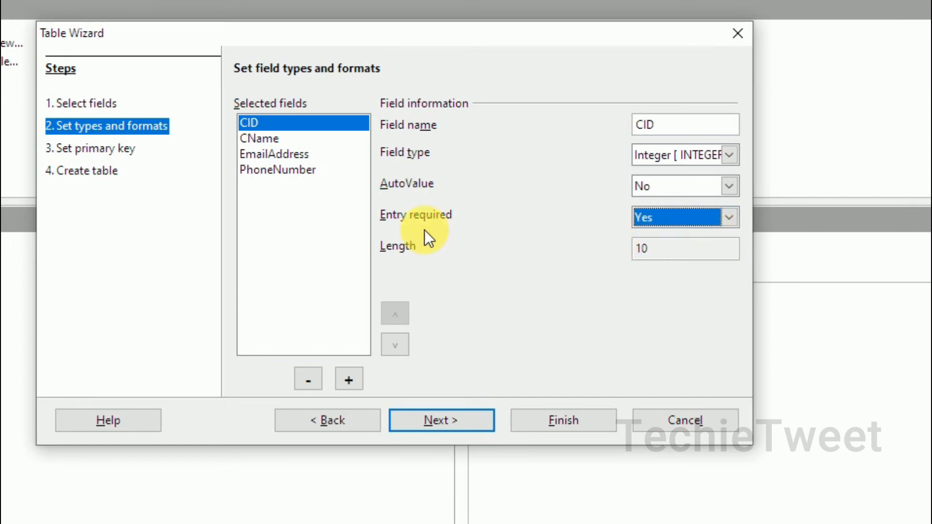
pyautogui.click(304, 140)
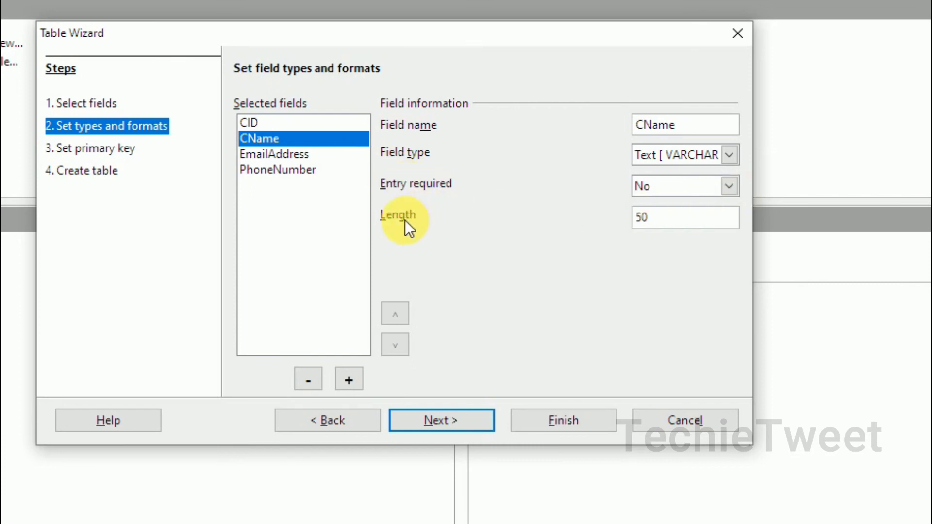
pyautogui.moveTo(660, 219); pyautogui.dragTo(634, 218)
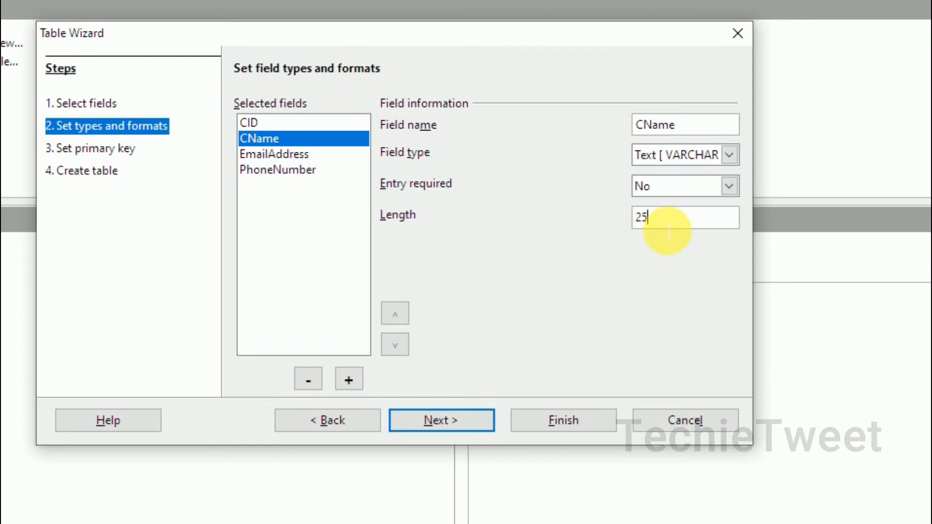
pyautogui.click(296, 158)
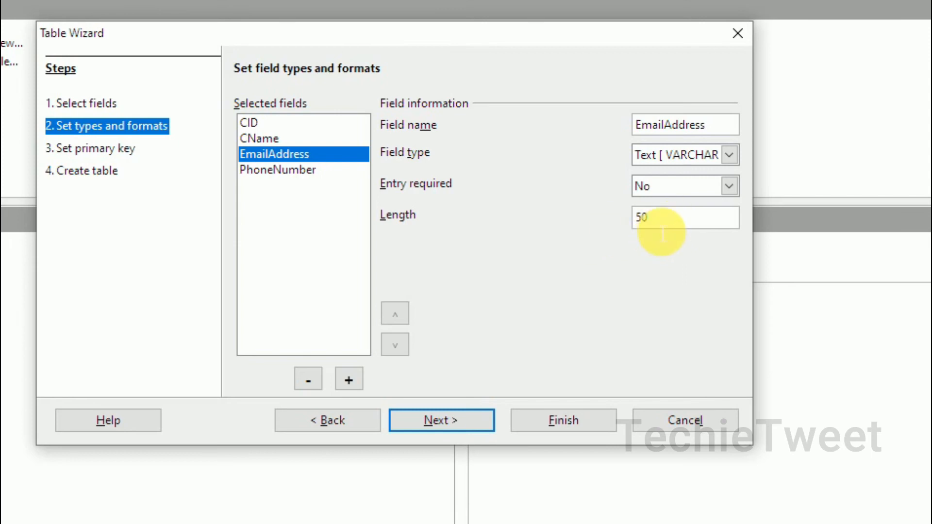
# - Change PhoneNumber from text to Integer with length 10
pyautogui.click(291, 171)
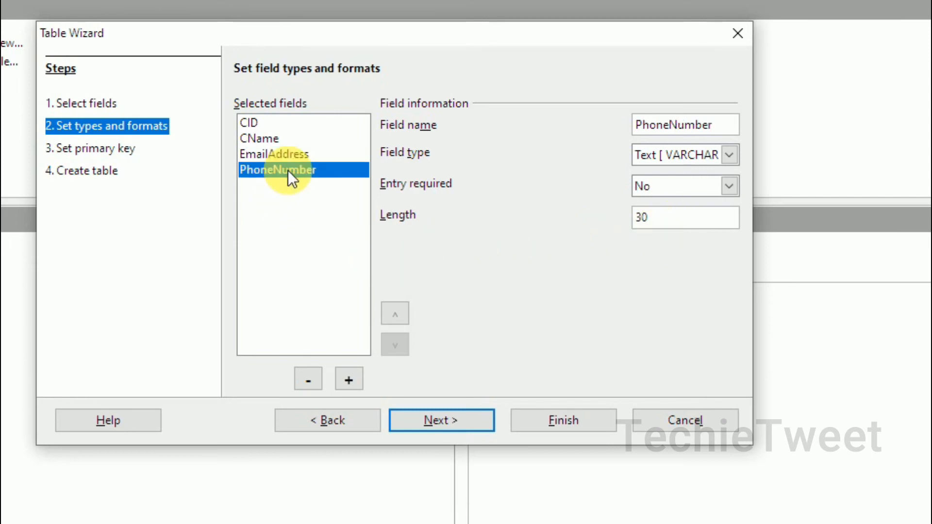
pyautogui.click(732, 154)
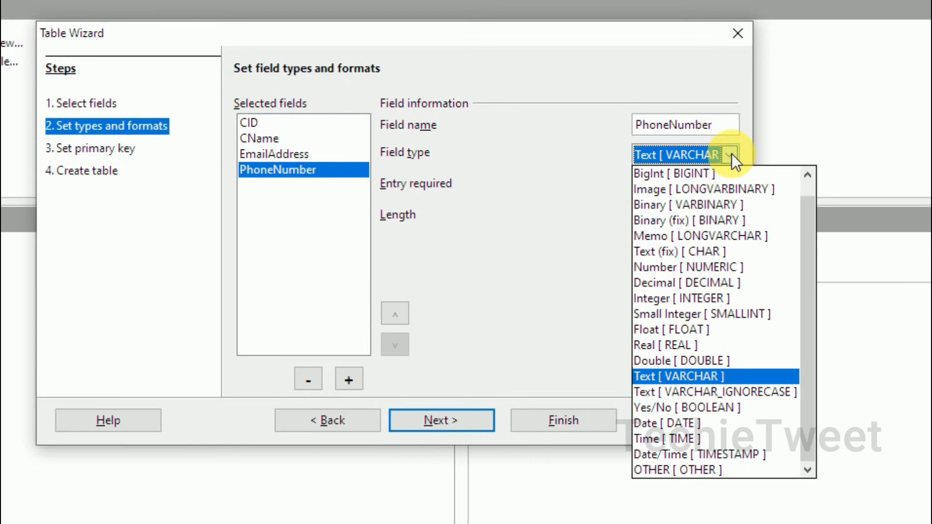
pyautogui.click(712, 266)
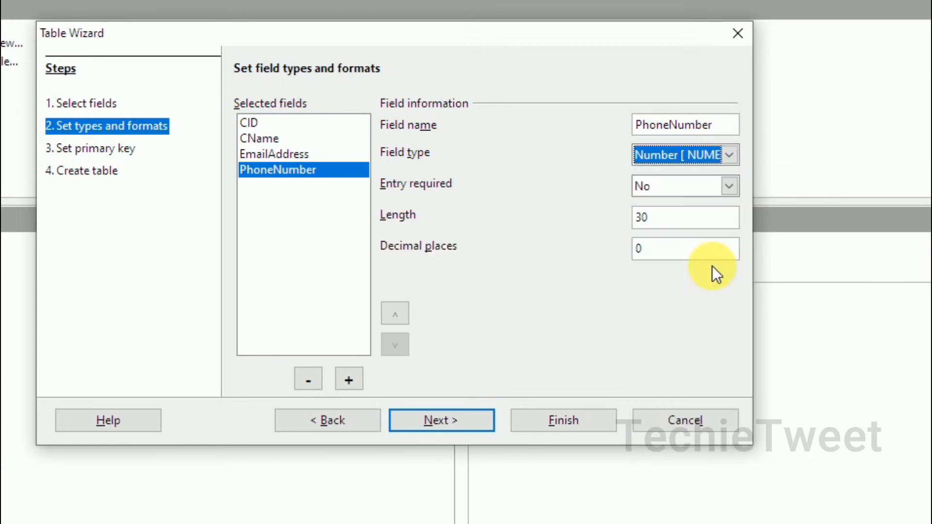
pyautogui.click(670, 223)
pyautogui.moveTo(671, 223); pyautogui.dragTo(616, 226)
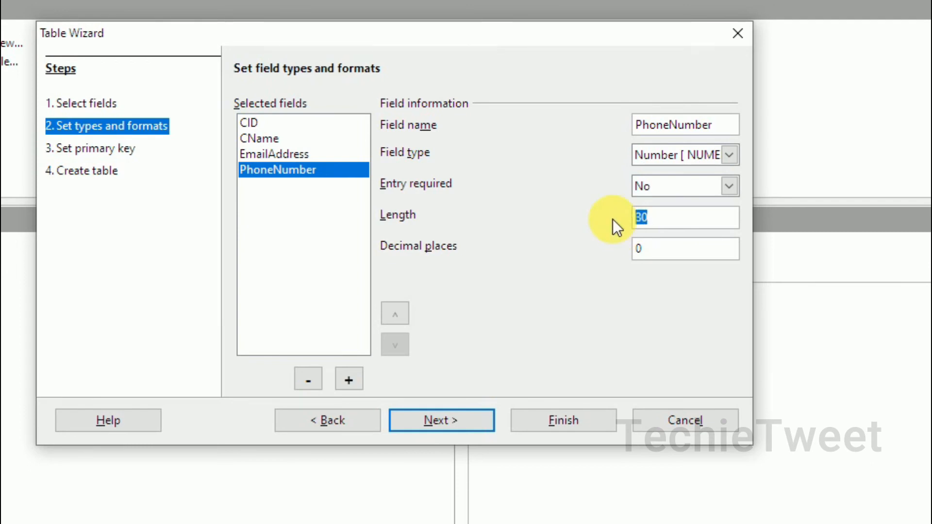
pyautogui.write('10')
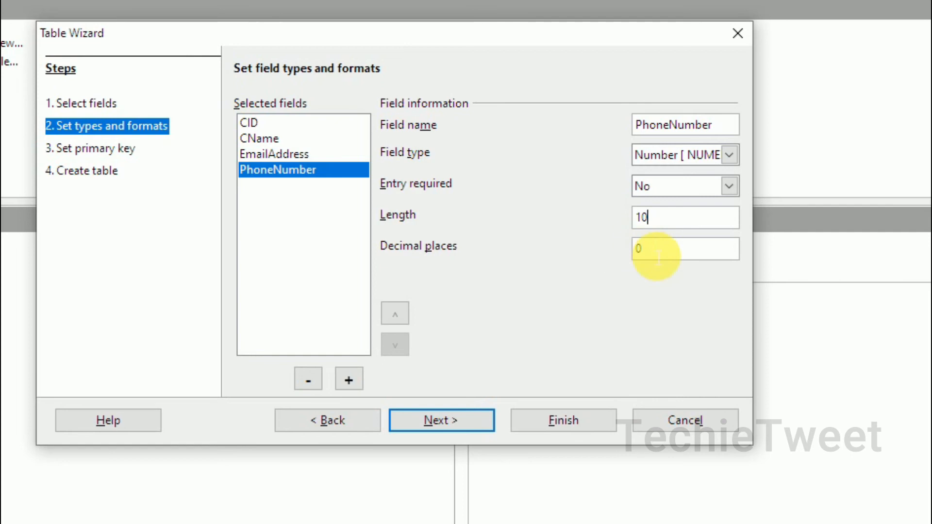
pyautogui.click(729, 155)
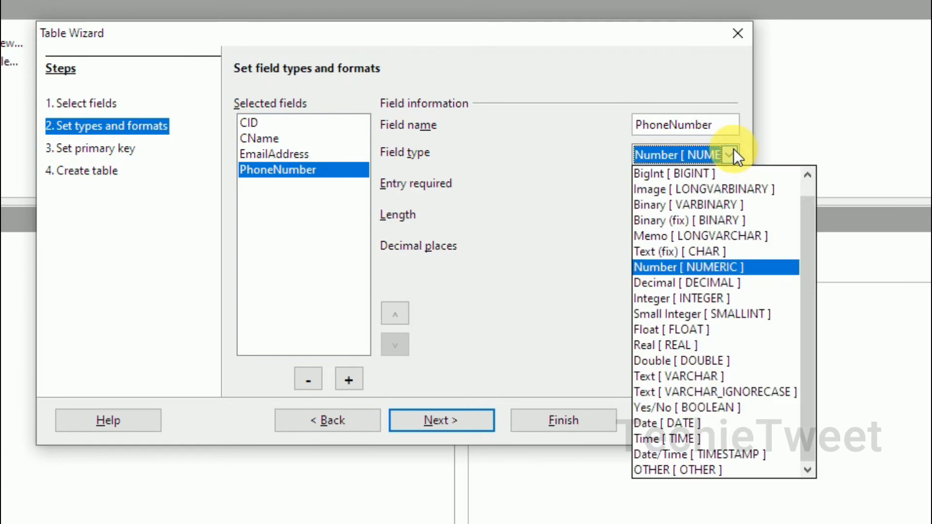
pyautogui.click(697, 298)
pyautogui.moveTo(649, 249); pyautogui.dragTo(634, 250)
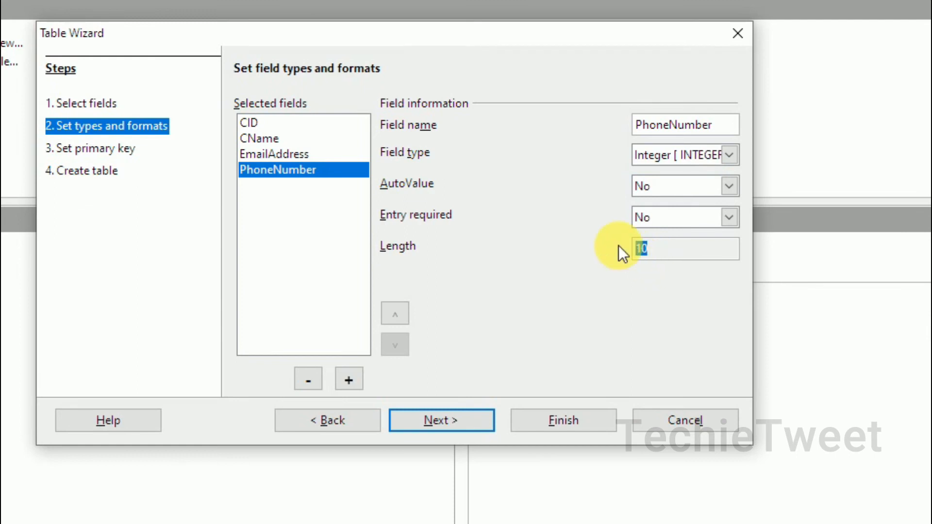
pyautogui.click(290, 154)
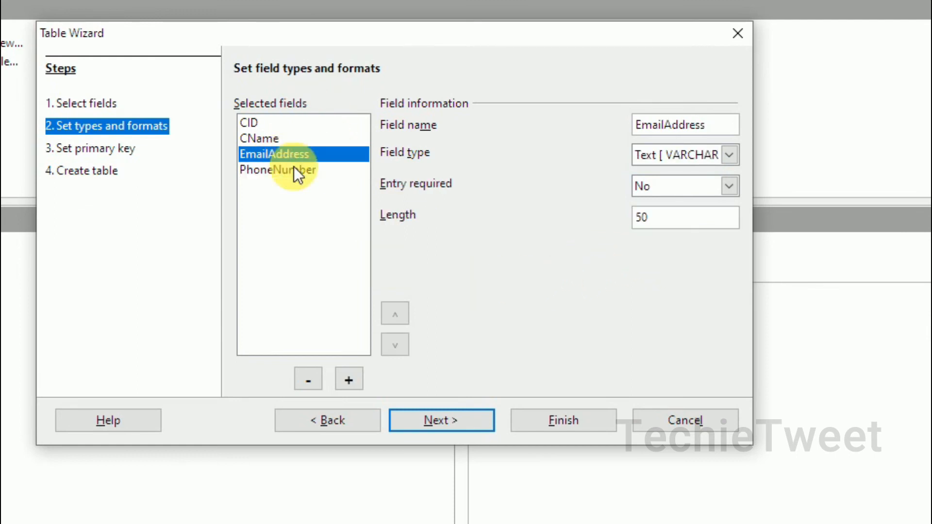
# - Move EmailAddress below PhoneNumber, then add and remove an extra blank field
pyautogui.click(395, 346)
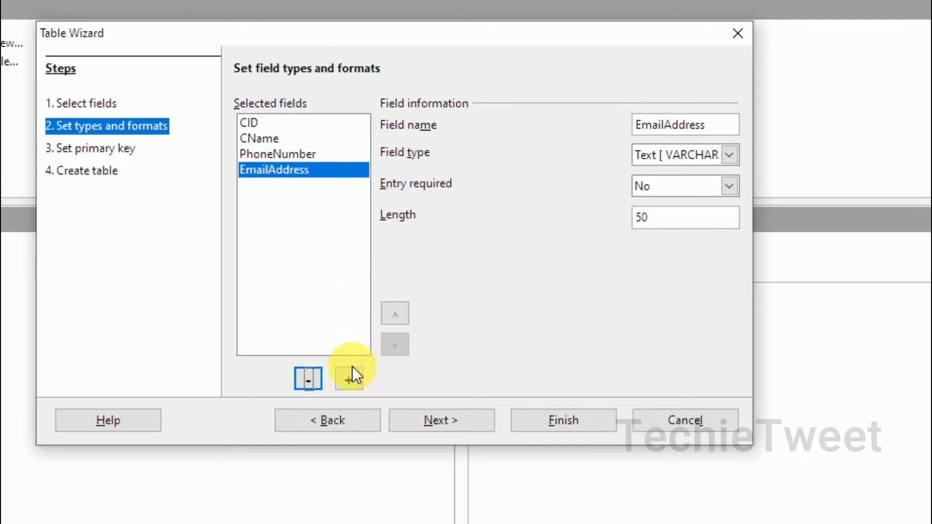
pyautogui.click(351, 380)
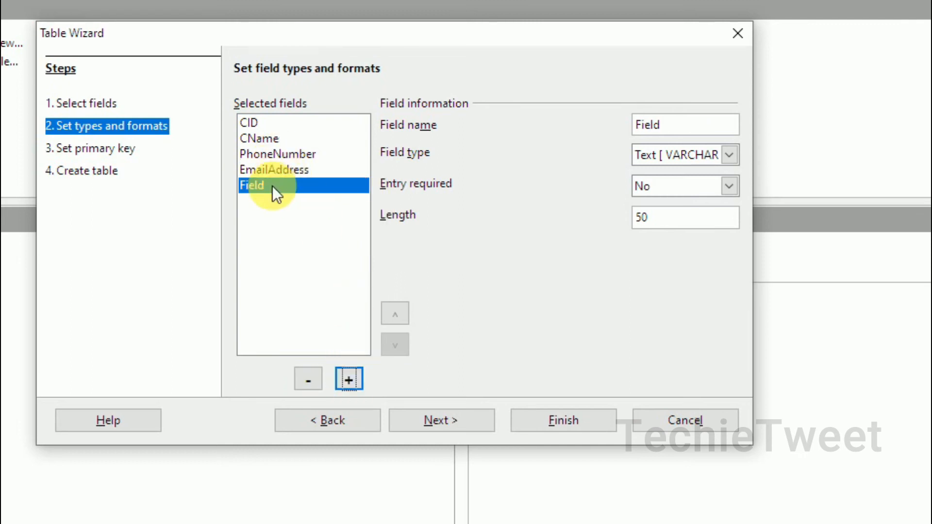
pyautogui.doubleClick(675, 131)
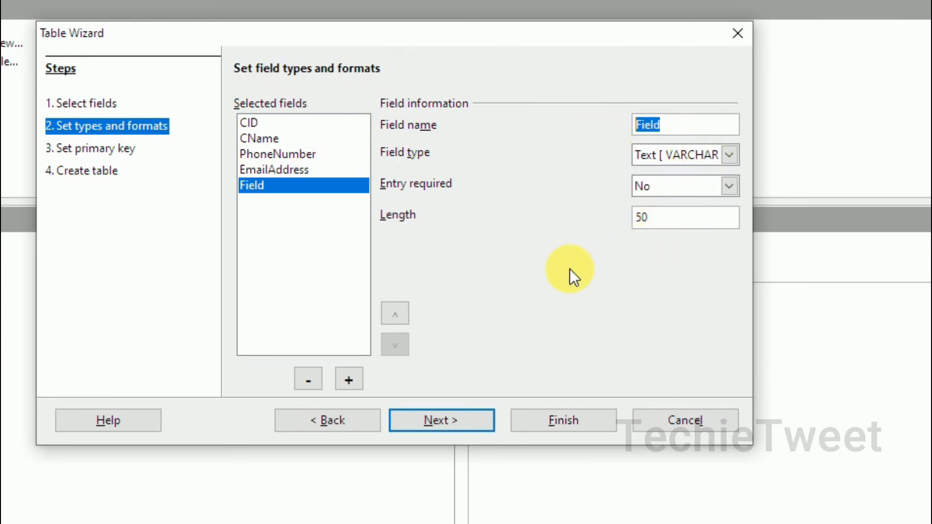
pyautogui.click(307, 381)
# - Keep 'Create a primary key' ticked and choose 'Use an existing field as a primary key'
pyautogui.click(458, 426)
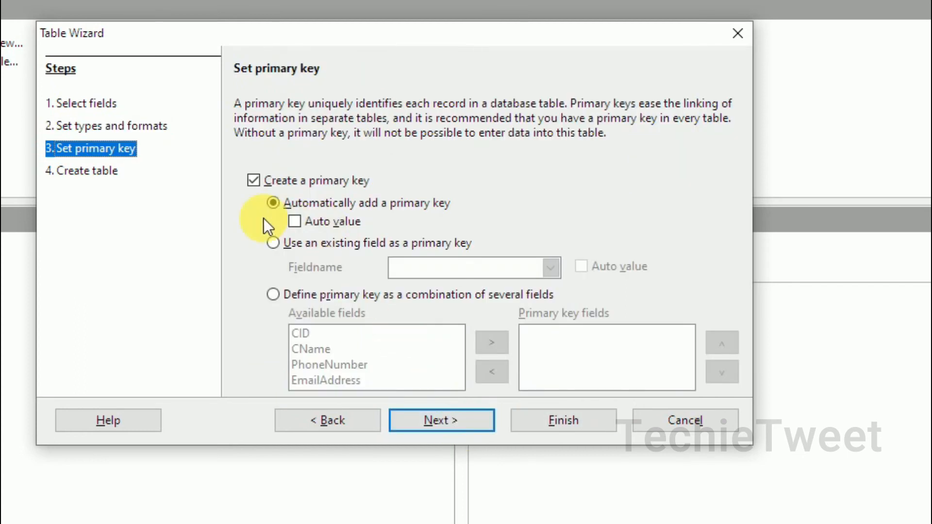
pyautogui.click(261, 185)
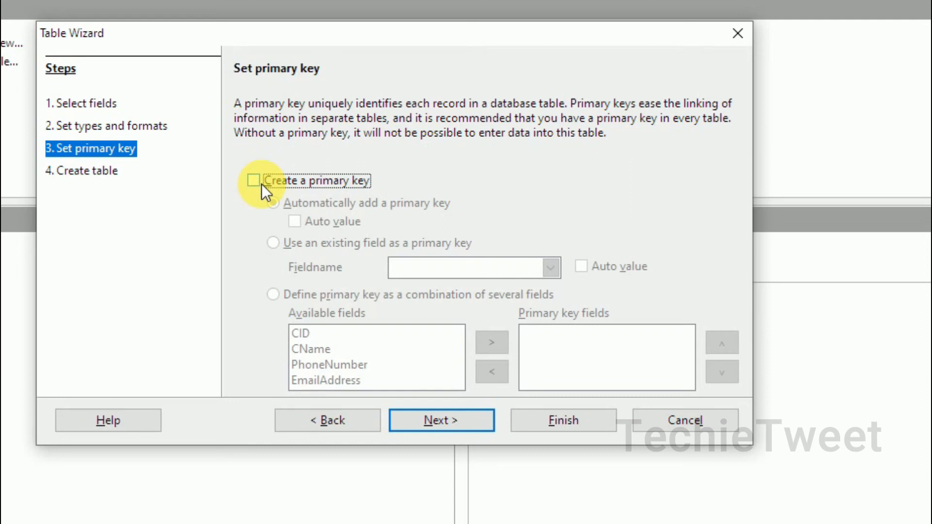
pyautogui.click(262, 185)
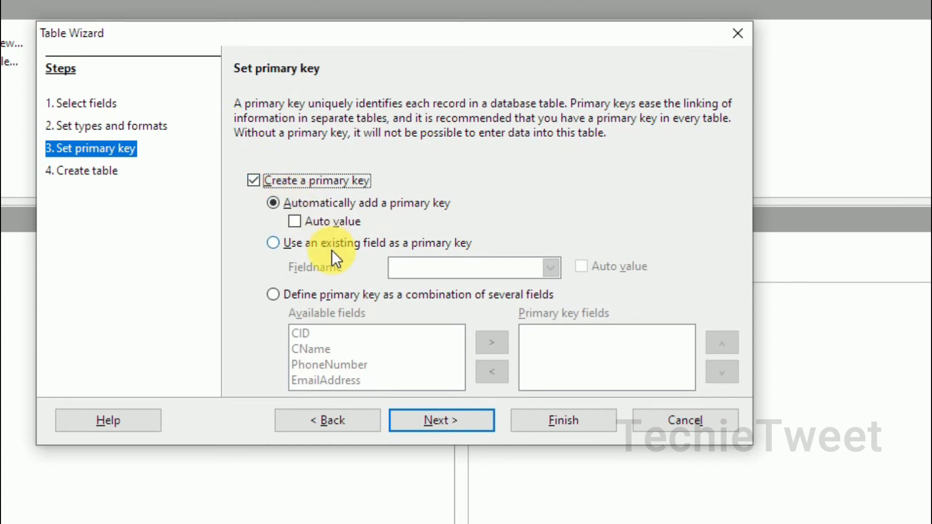
pyautogui.click(310, 220)
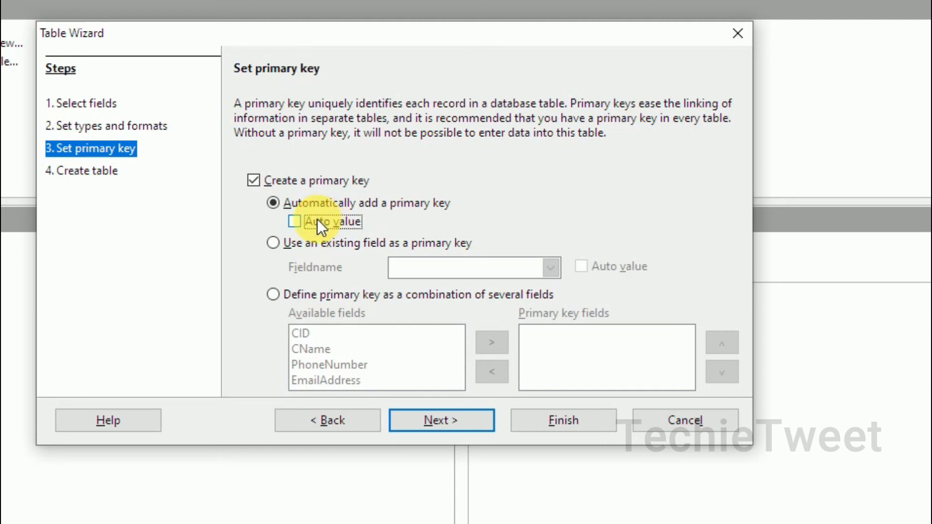
pyautogui.click(272, 248)
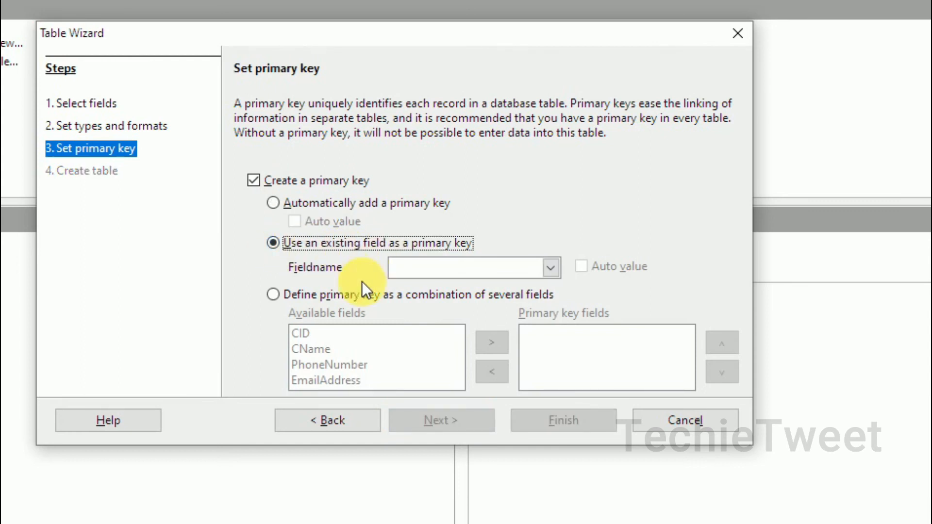
# - Choose CID as the primary key field and advance to the Create table step
pyautogui.click(551, 268)
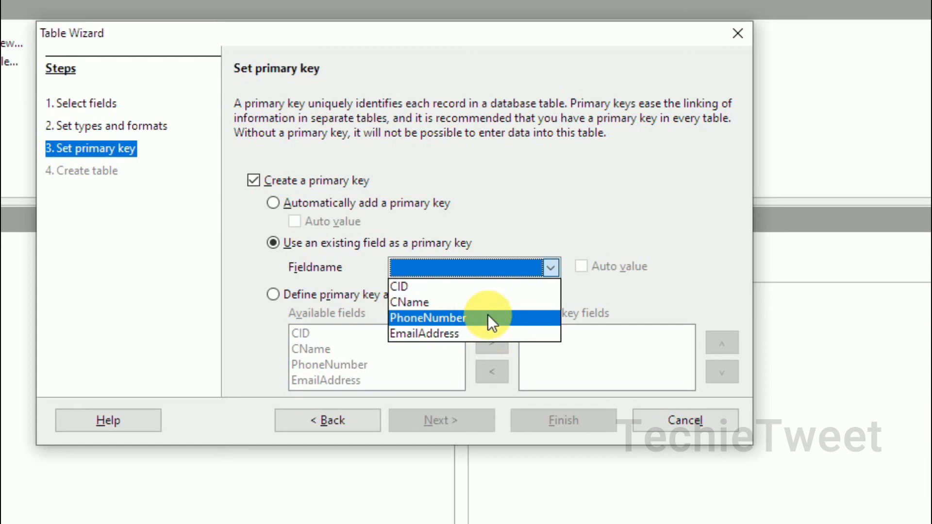
pyautogui.click(477, 286)
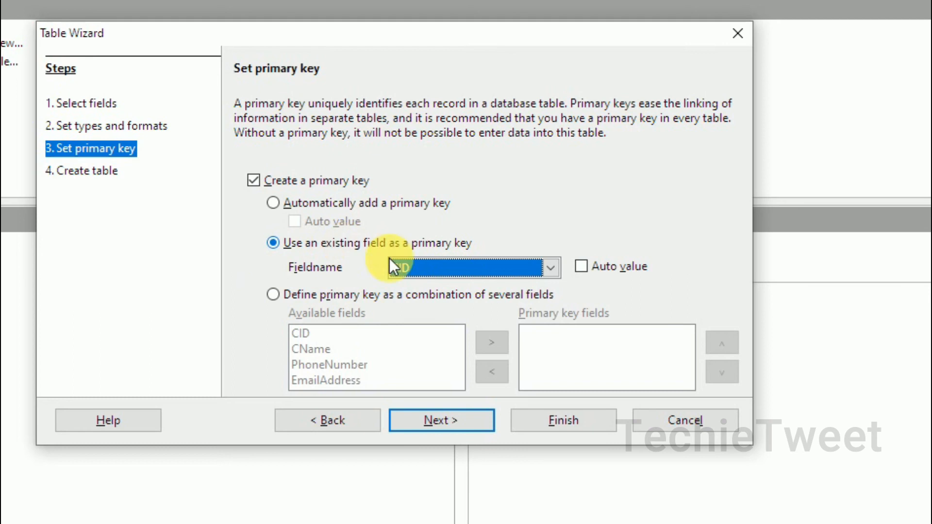
pyautogui.click(462, 423)
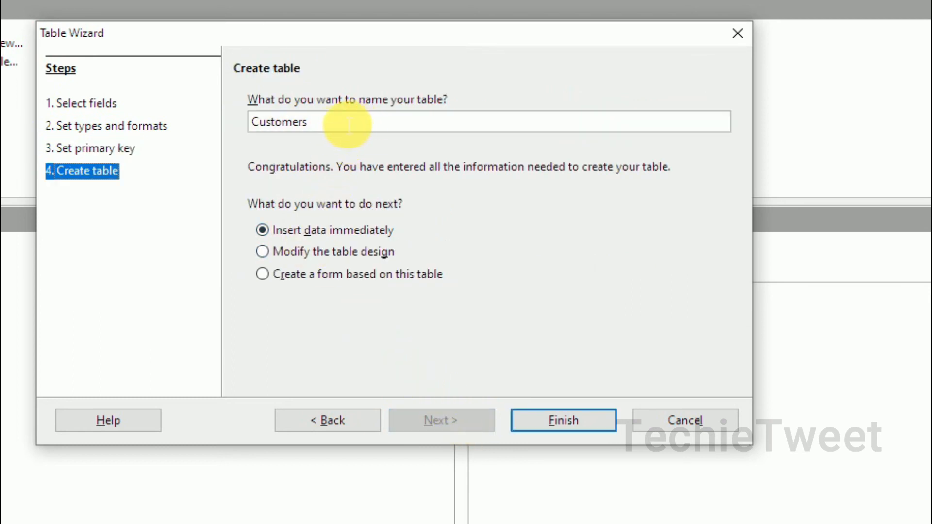
# - Keep the table name Customers with 'Insert data immediately' and finish the wizard
pyautogui.moveTo(326, 131); pyautogui.dragTo(229, 118)
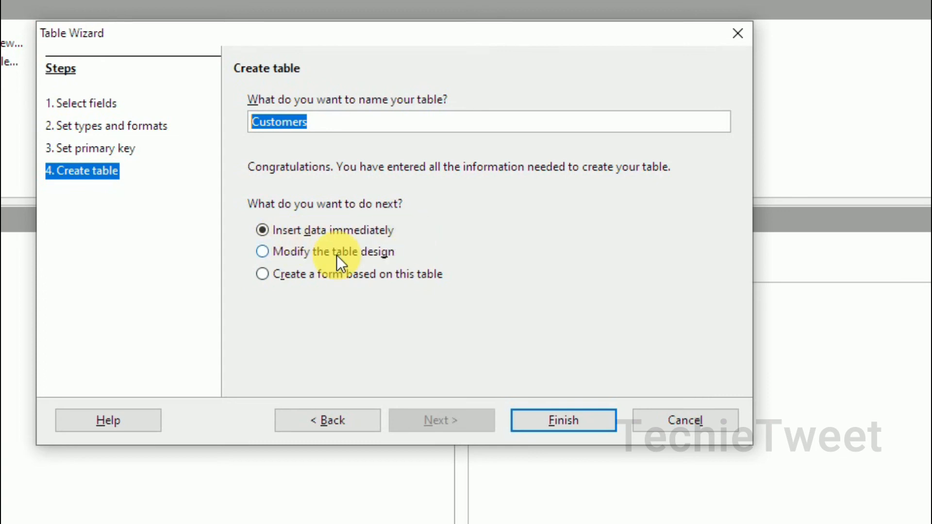
pyautogui.click(281, 229)
pyautogui.click(562, 421)
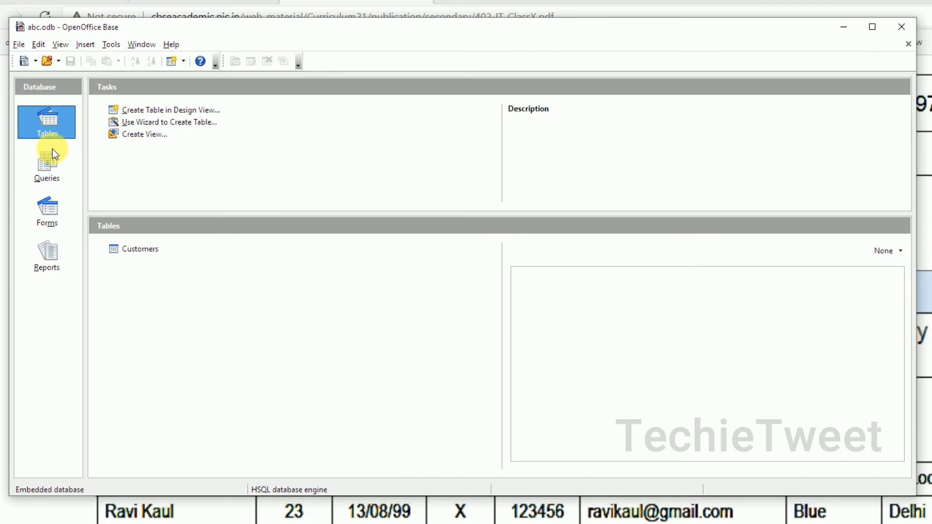
# - Select the Customers table with Document preview and open it for data entry
pyautogui.click(51, 167)
pyautogui.click(47, 211)
pyautogui.click(48, 262)
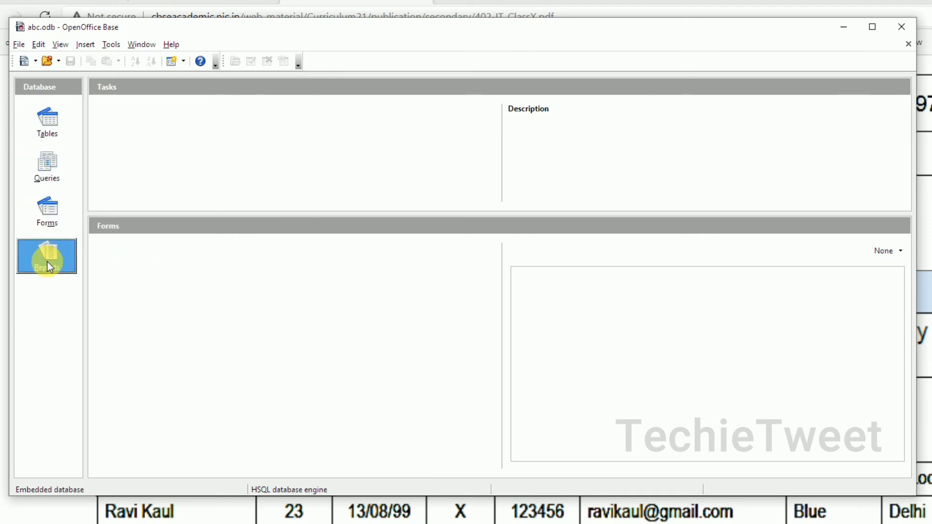
pyautogui.click(48, 129)
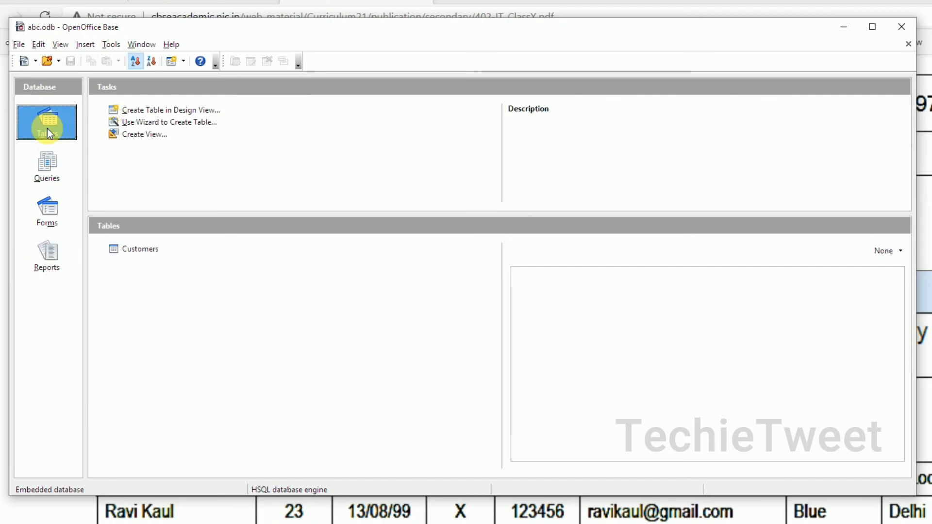
pyautogui.click(140, 256)
pyautogui.click(894, 255)
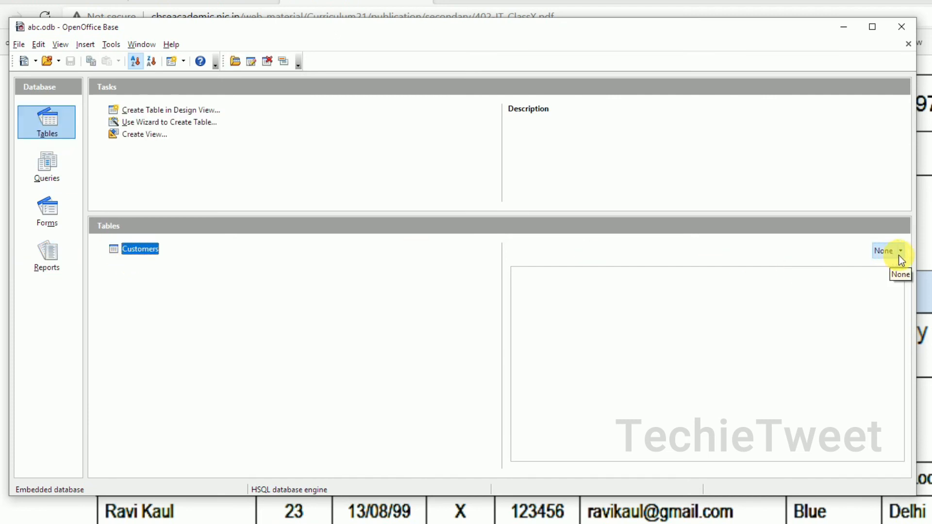
pyautogui.click(905, 278)
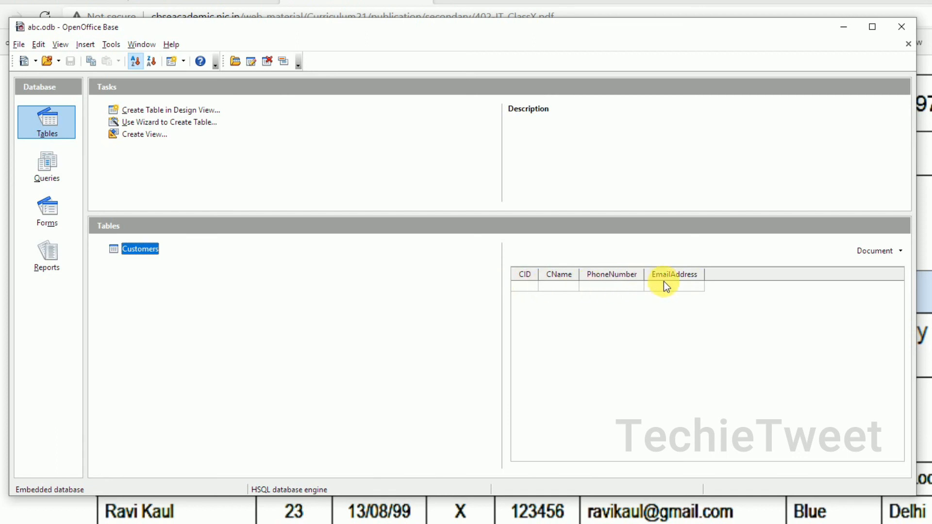
pyautogui.rightClick(142, 249)
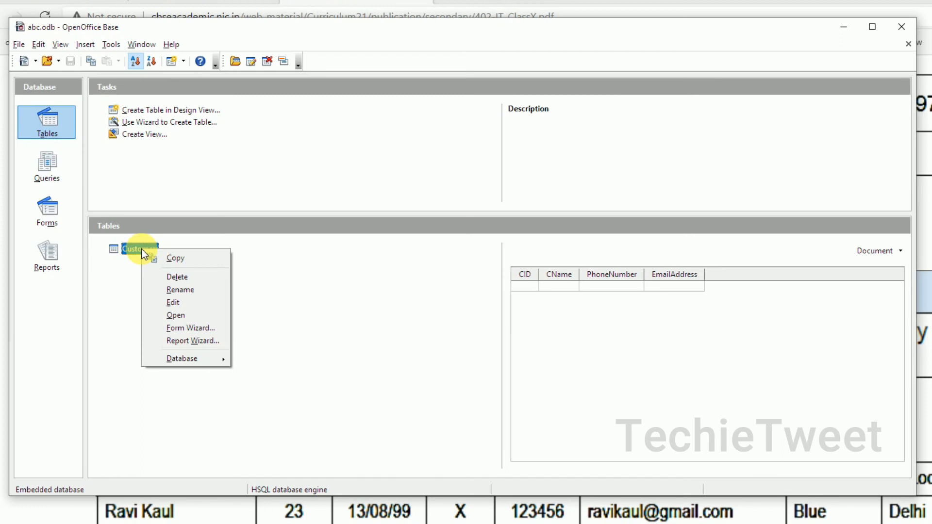
pyautogui.click(196, 313)
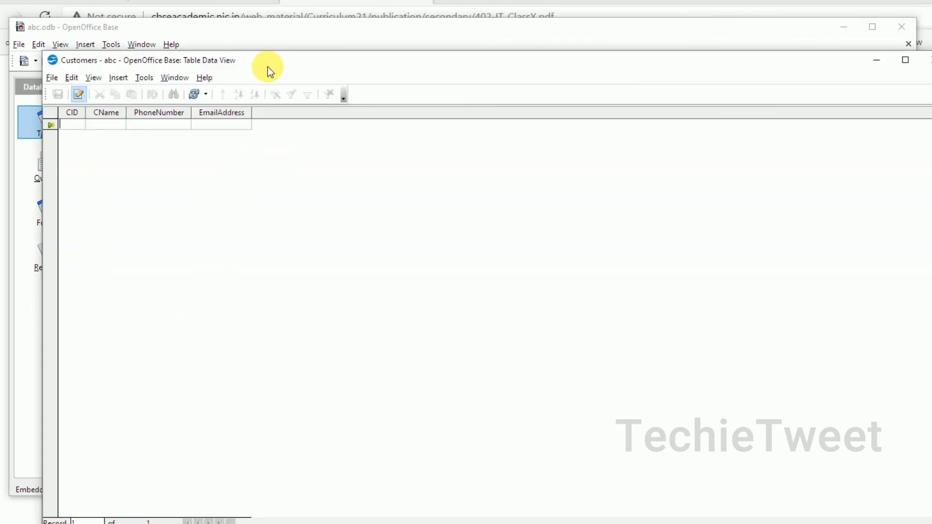
# - Enter a record with CID 101, the customer's name, phone number and e-mail, then close the view
pyautogui.moveTo(277, 61); pyautogui.dragTo(380, 59)
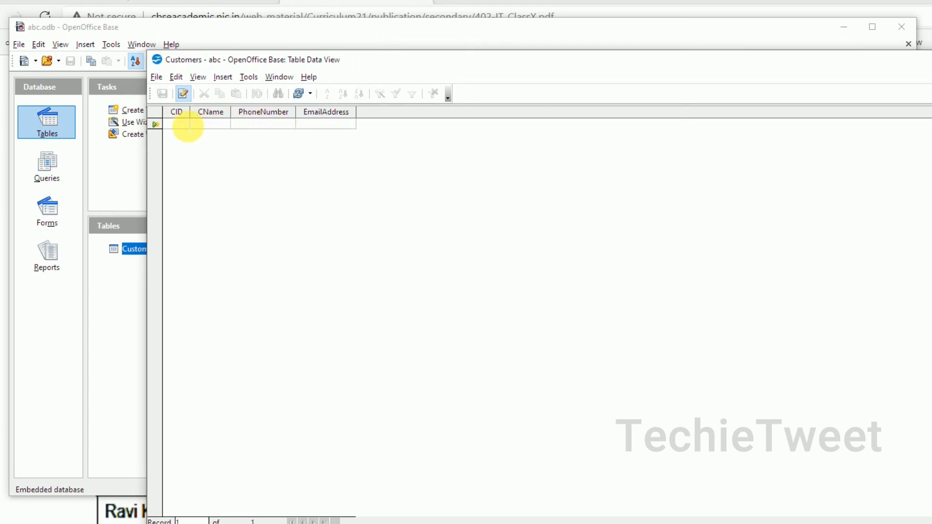
pyautogui.write('1')
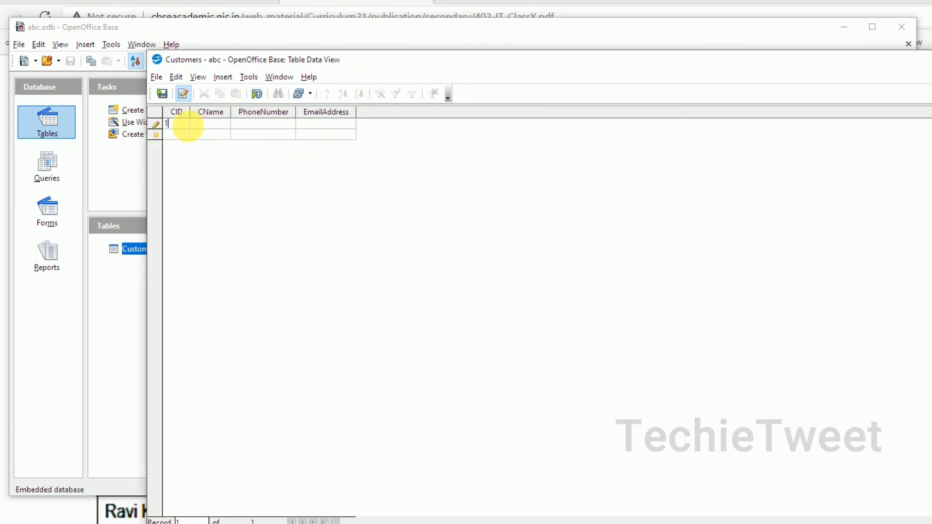
pyautogui.write('01 ')
pyautogui.write('a')
pyautogui.write('mit ')
pyautogui.write('987654321')
pyautogui.write('0')
pyautogui.press('Tab')
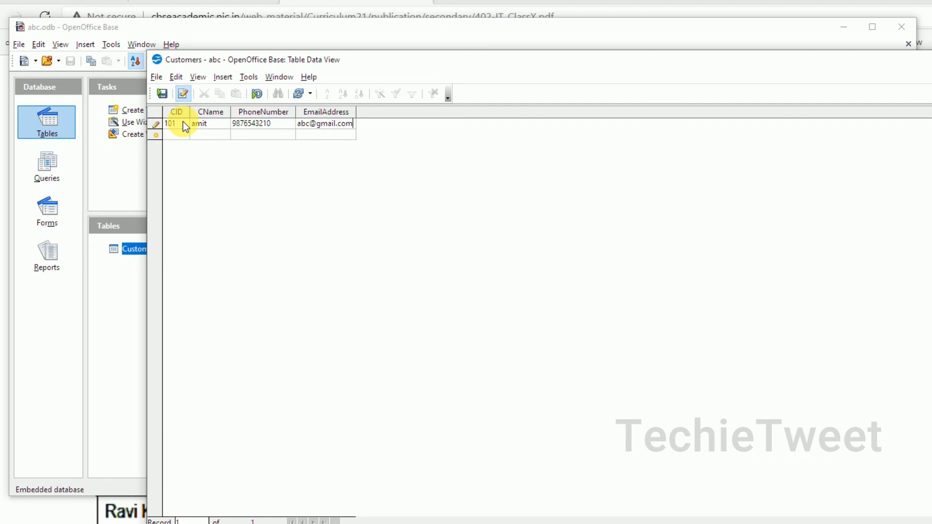
pyautogui.click(179, 131)
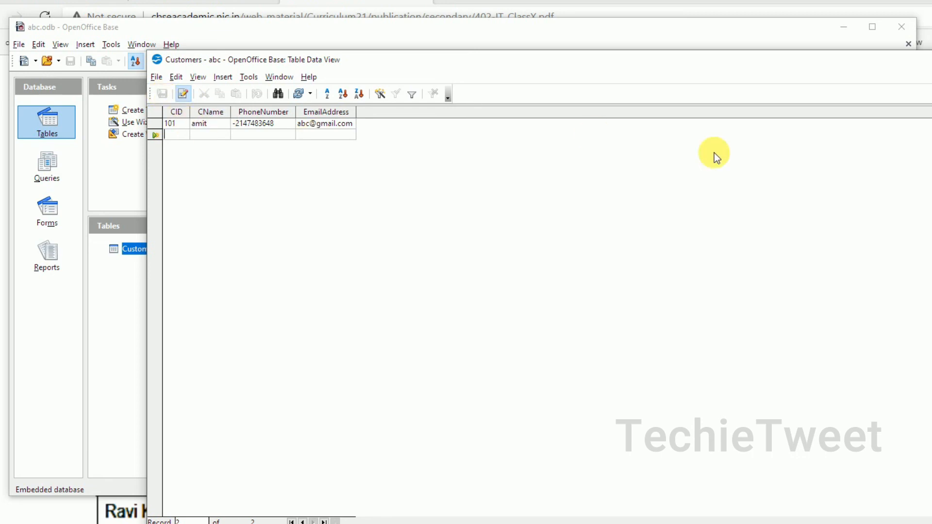
pyautogui.hotkey('alt', 'F4')
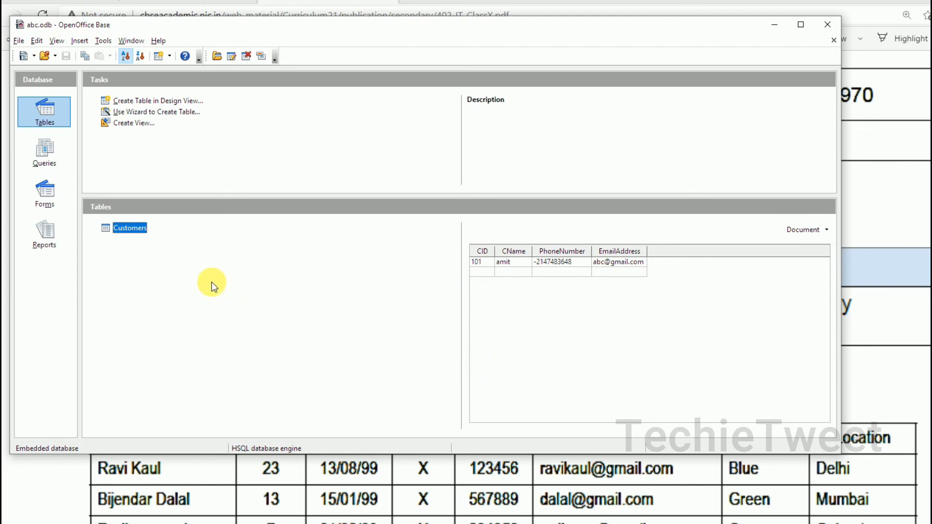
# - Start a new table in Design View with a first field pid of type Integer
pyautogui.click(169, 105)
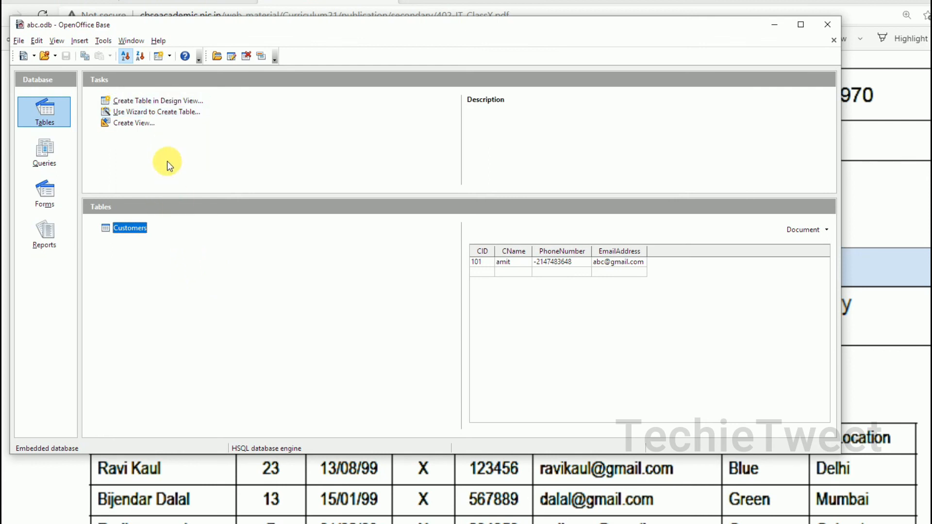
pyautogui.doubleClick(156, 101)
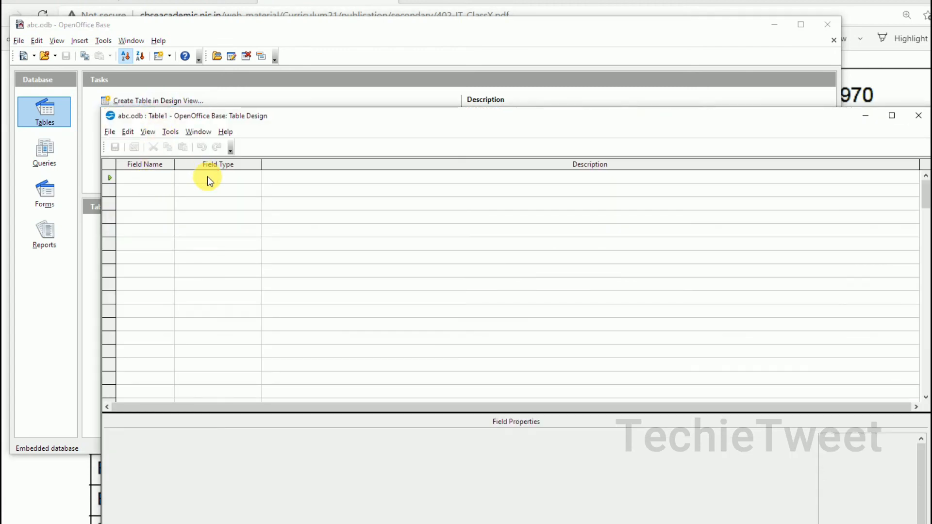
pyautogui.click(144, 181)
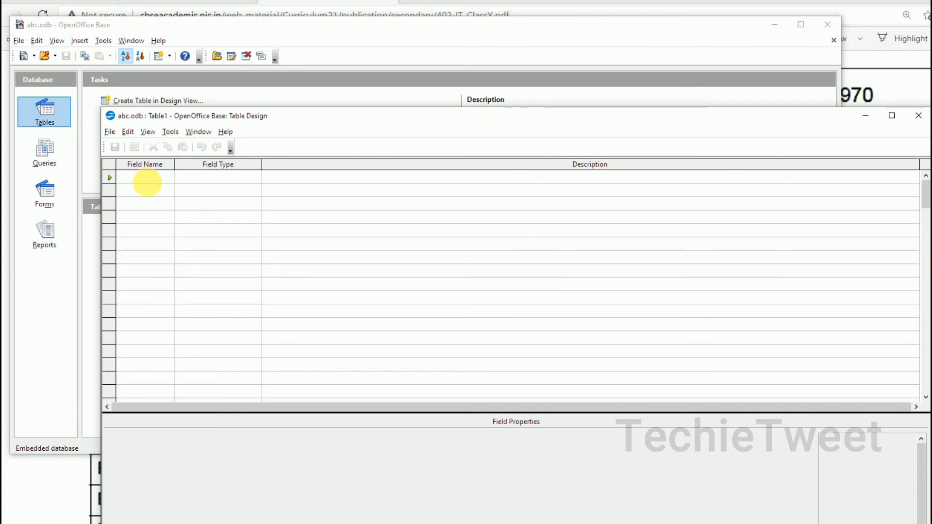
pyautogui.write('pid')
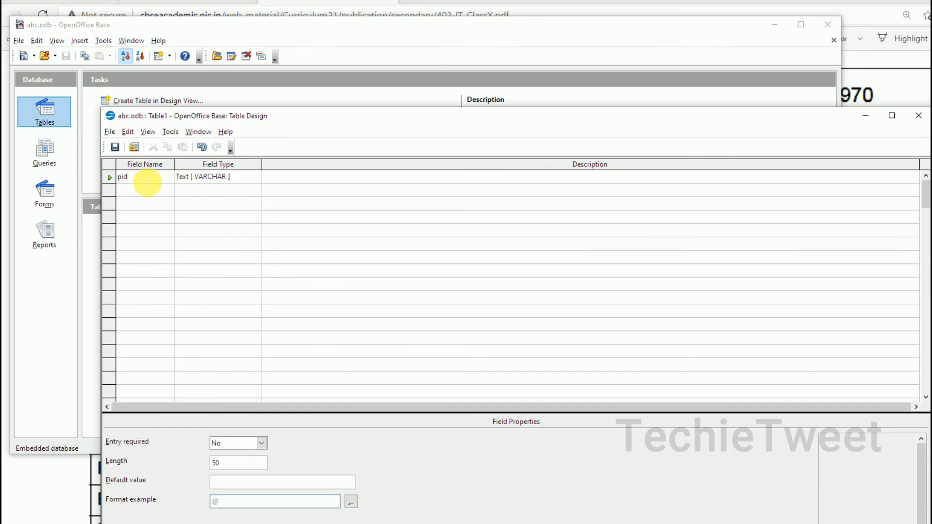
pyautogui.click(233, 177)
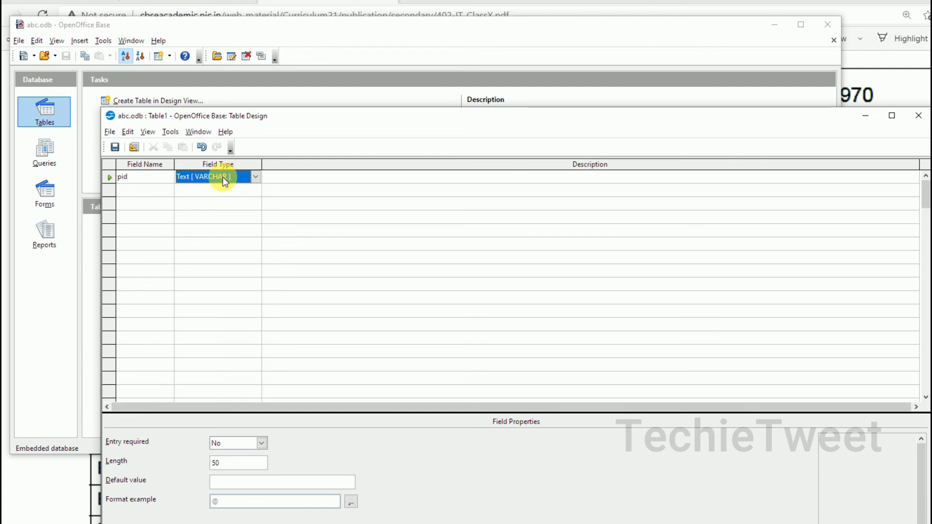
pyautogui.click(258, 177)
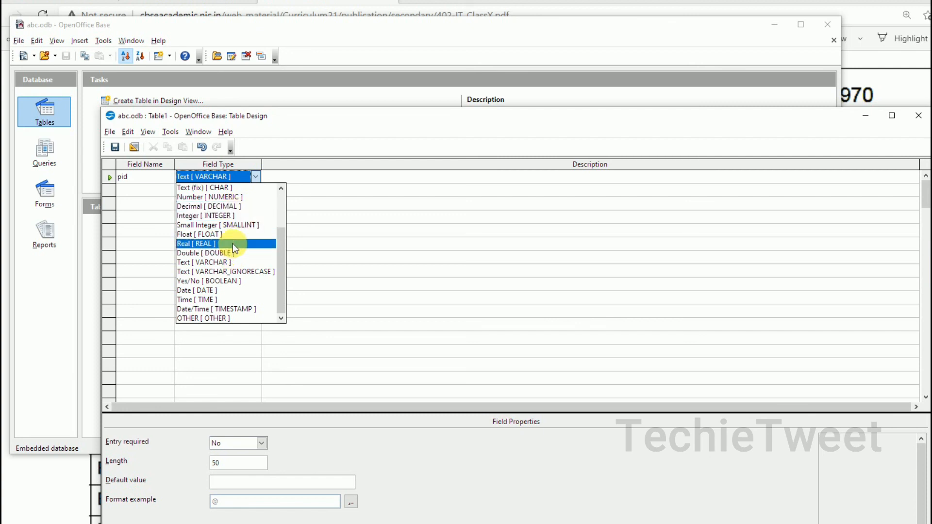
pyautogui.click(235, 216)
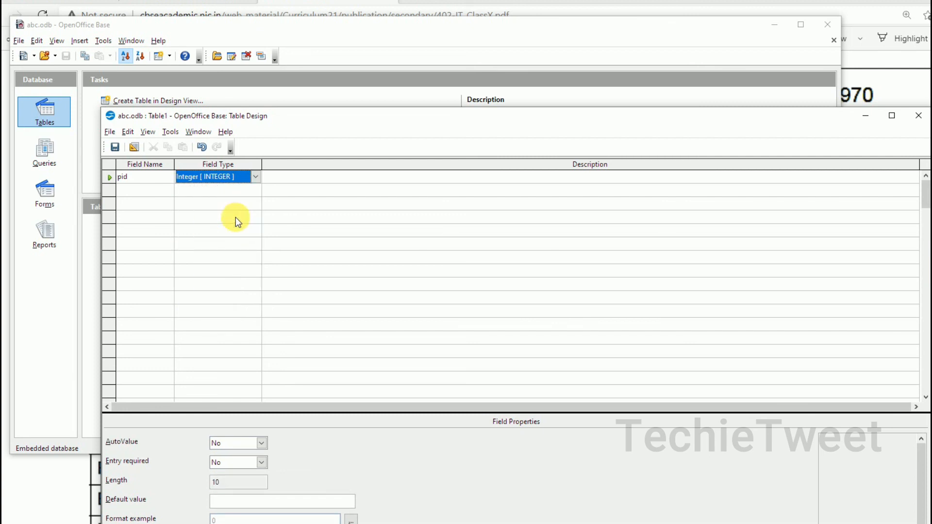
# - Add a second field pname with type Text [VARCHAR]
pyautogui.click(145, 191)
pyautogui.write('p')
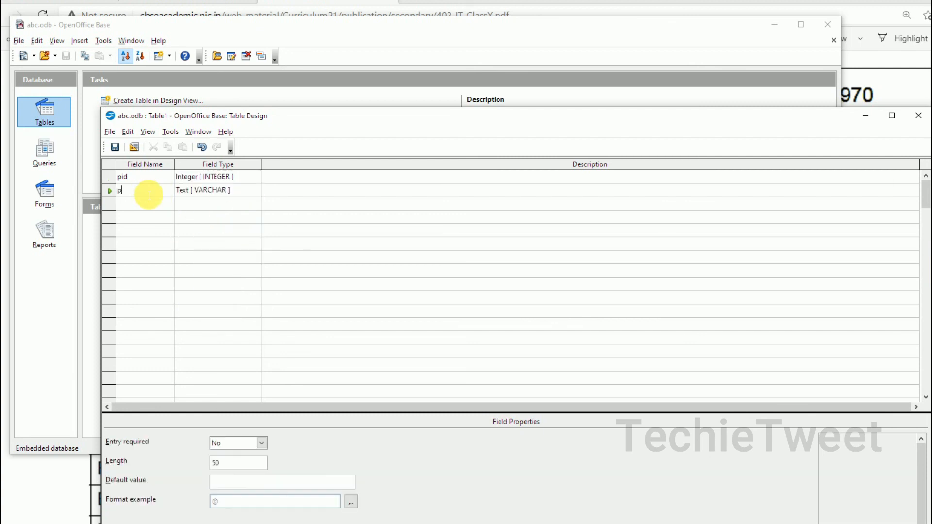
pyautogui.write('name')
pyautogui.click(229, 190)
pyautogui.click(255, 190)
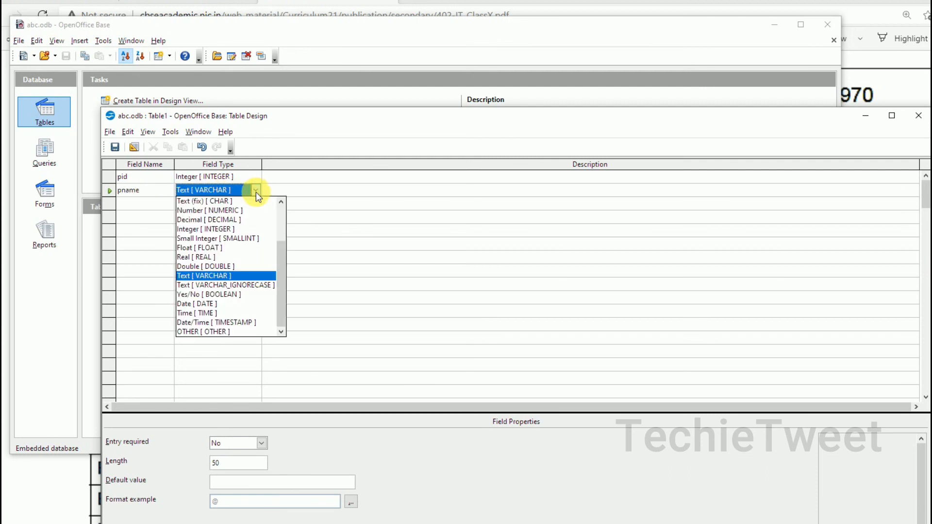
pyautogui.click(227, 278)
# - Add field price as Decimal and field qty as Integer
pyautogui.click(166, 206)
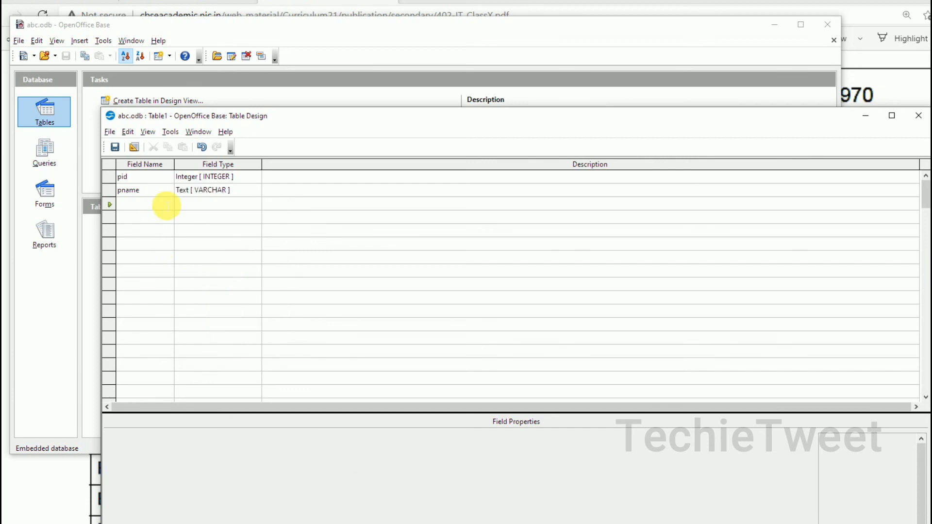
pyautogui.write('price')
pyautogui.click(238, 202)
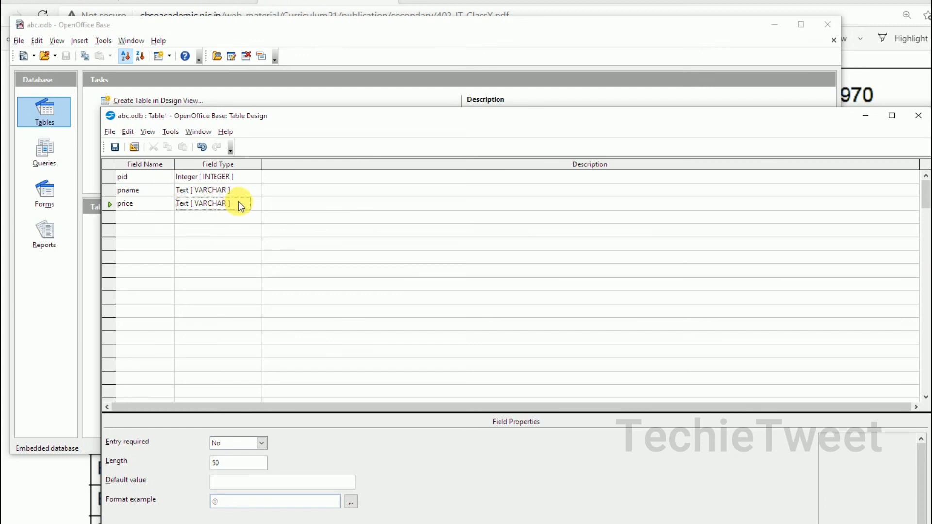
pyautogui.click(256, 205)
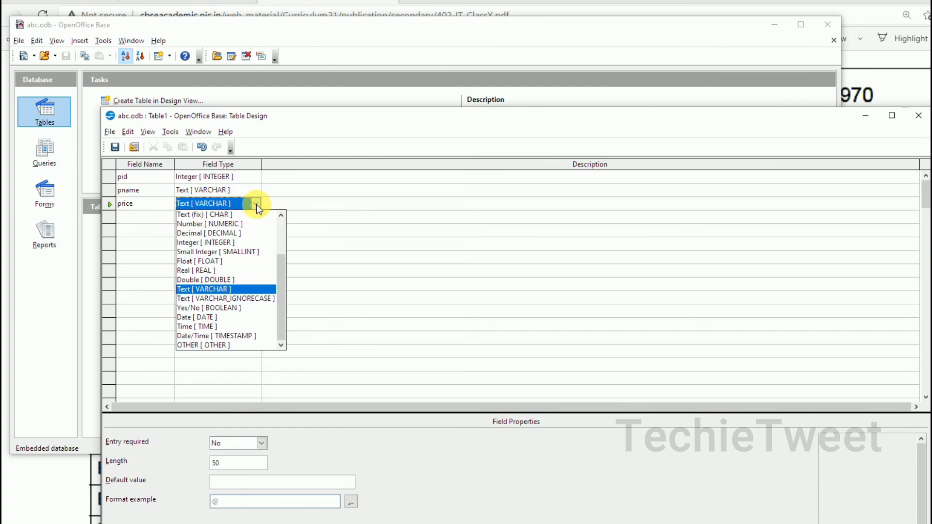
pyautogui.click(248, 234)
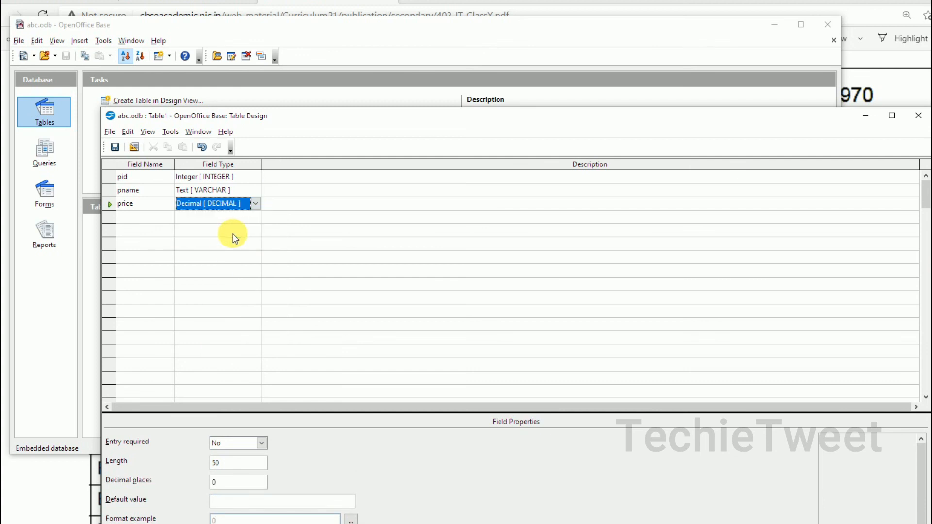
pyautogui.click(152, 216)
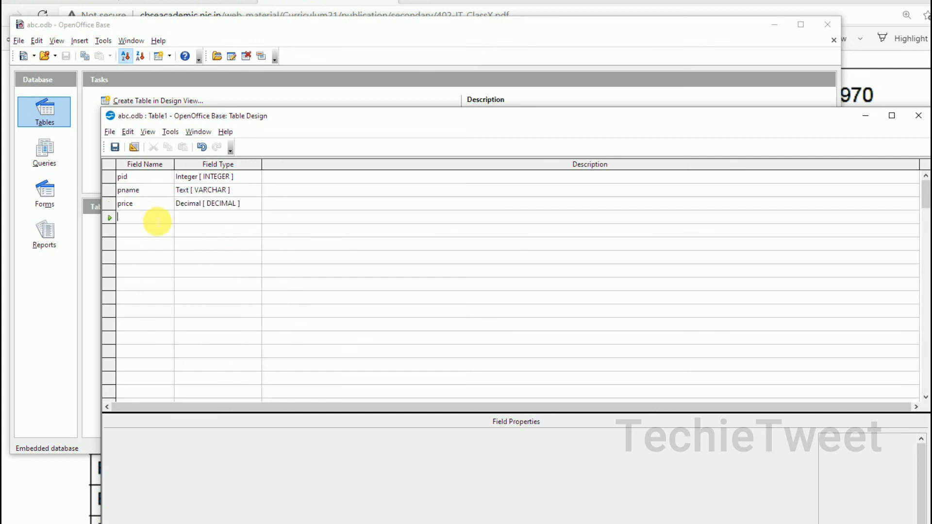
pyautogui.write('qty')
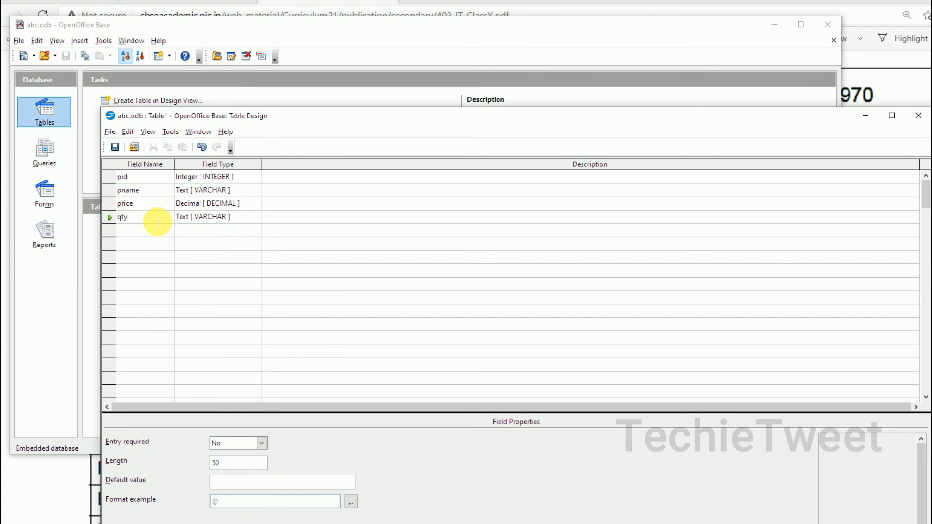
pyautogui.click(240, 219)
pyautogui.click(256, 218)
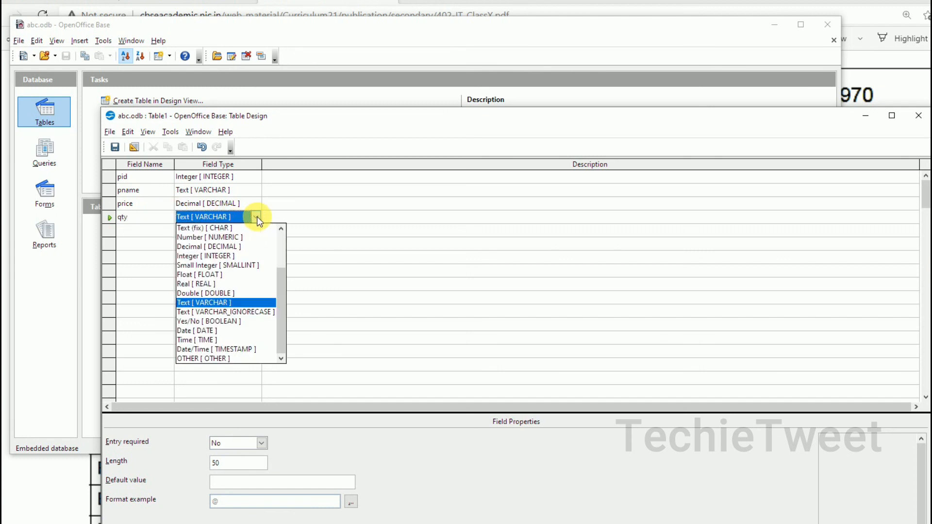
pyautogui.click(240, 253)
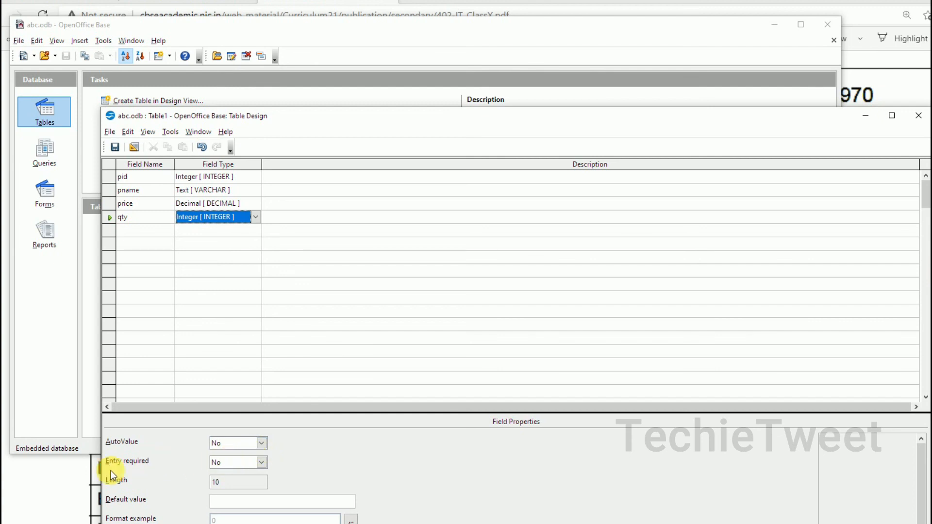
# - Set the pid field's Entry required property to Yes
pyautogui.click(193, 178)
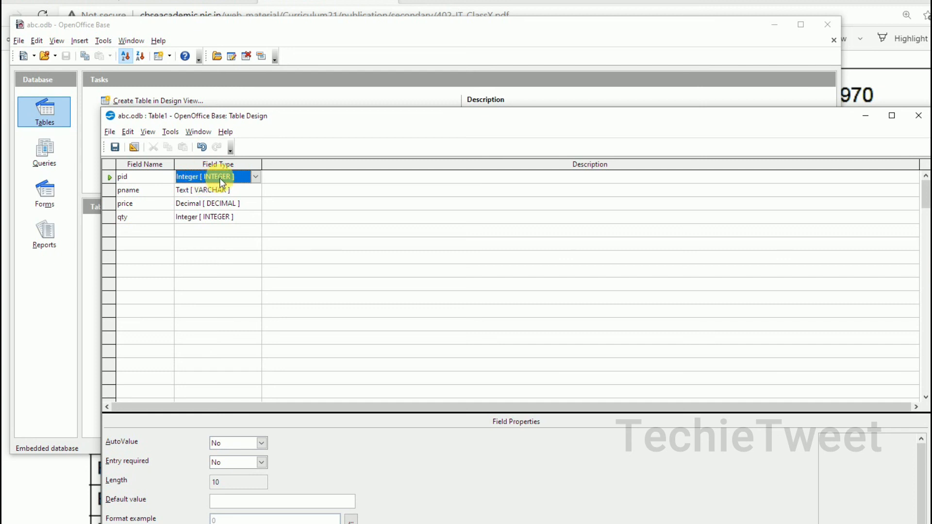
pyautogui.click(262, 463)
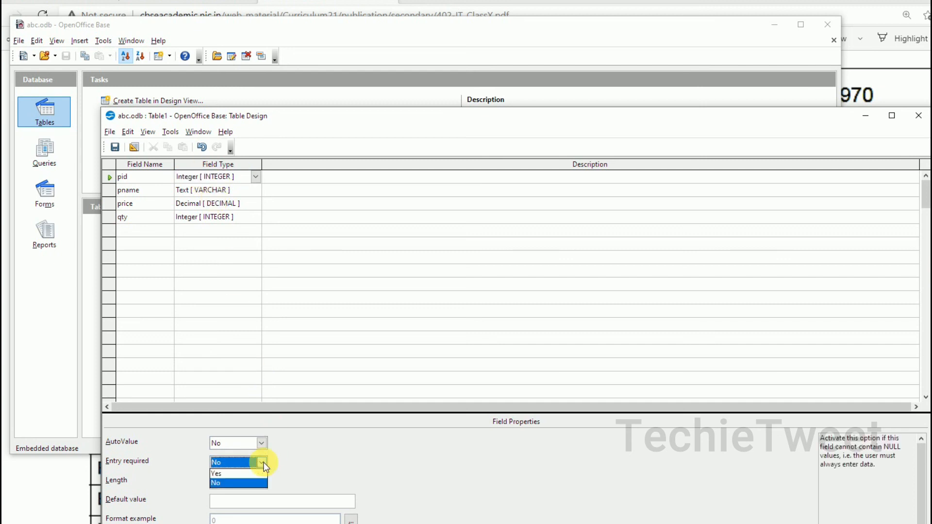
pyautogui.click(255, 476)
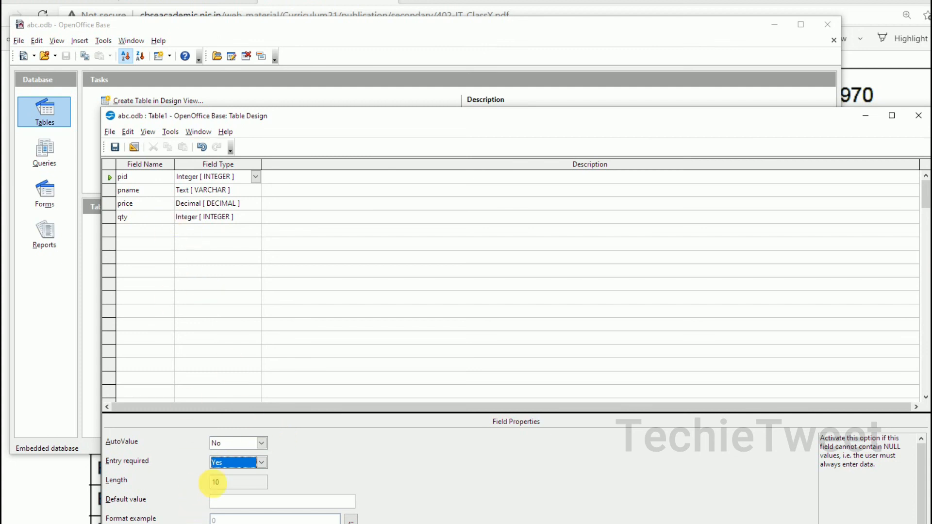
pyautogui.click(238, 505)
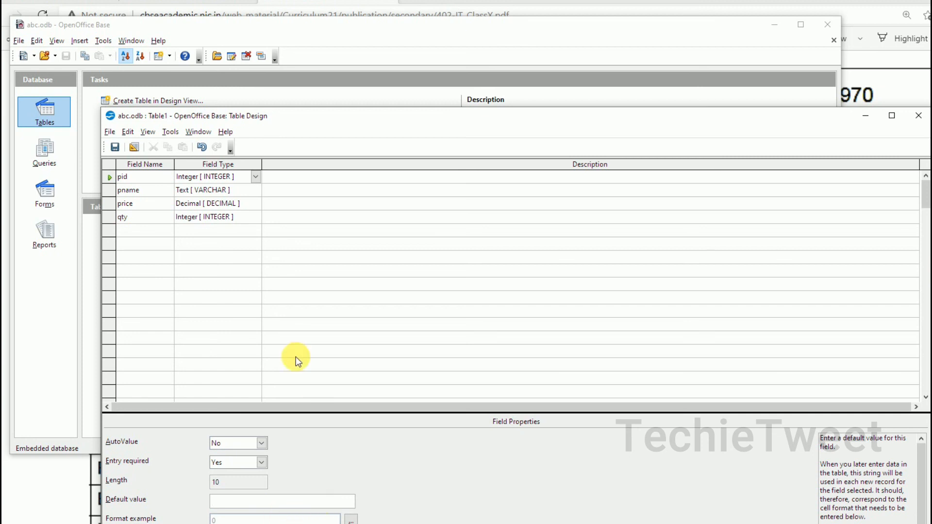
pyautogui.click(115, 147)
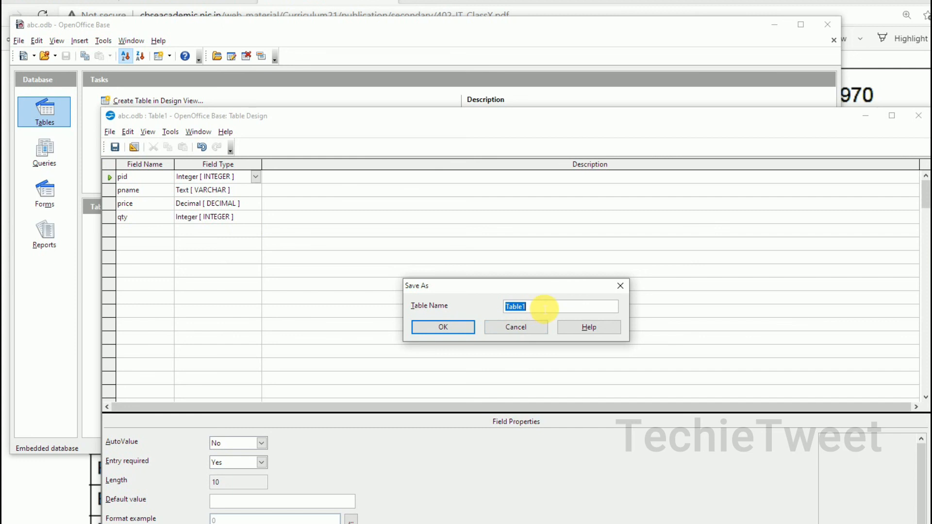
pyautogui.write('product')
pyautogui.click(458, 327)
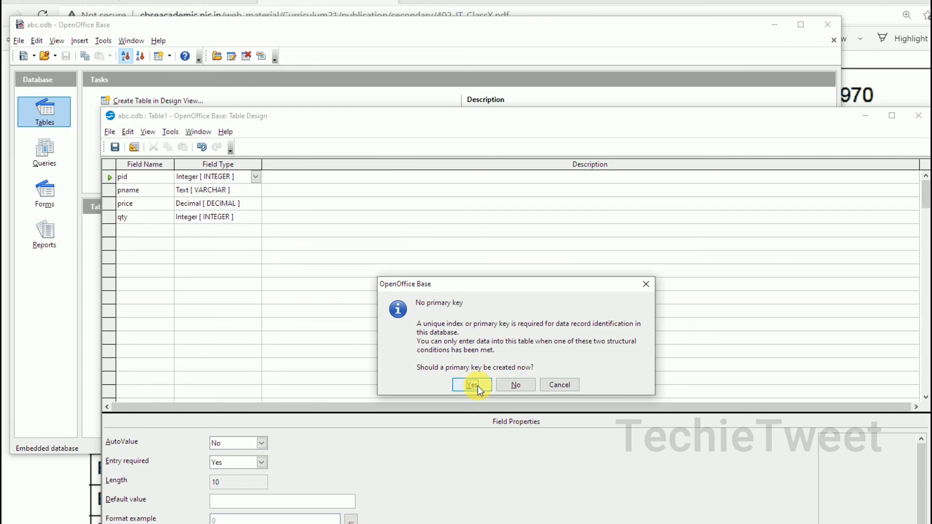
pyautogui.click(554, 388)
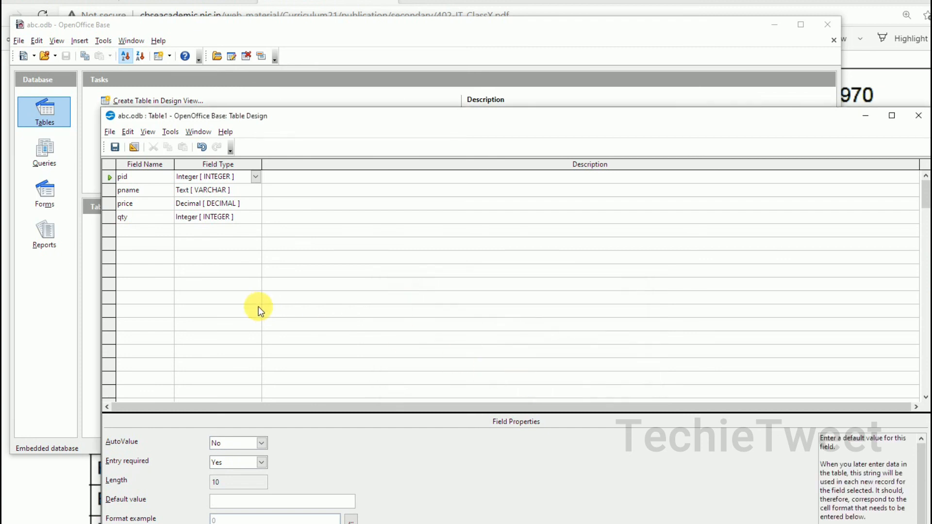
pyautogui.click(216, 178)
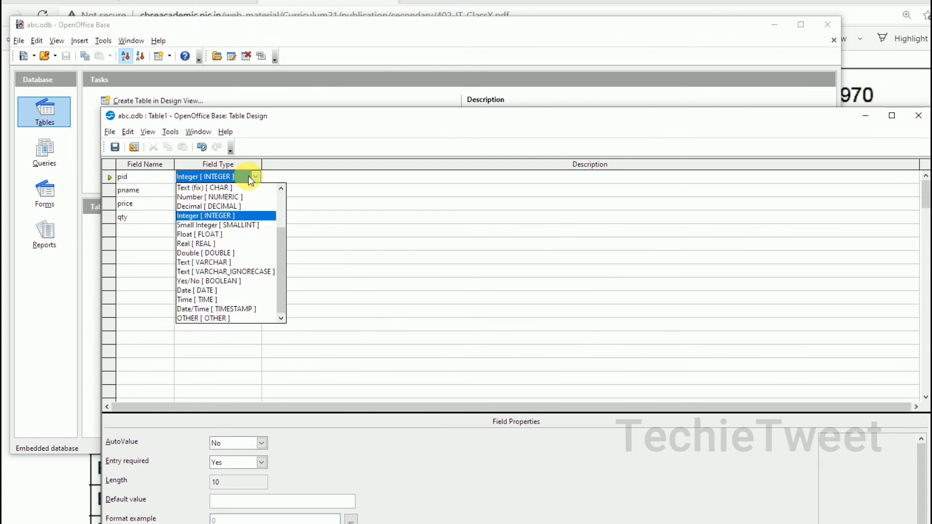
pyautogui.click(252, 177)
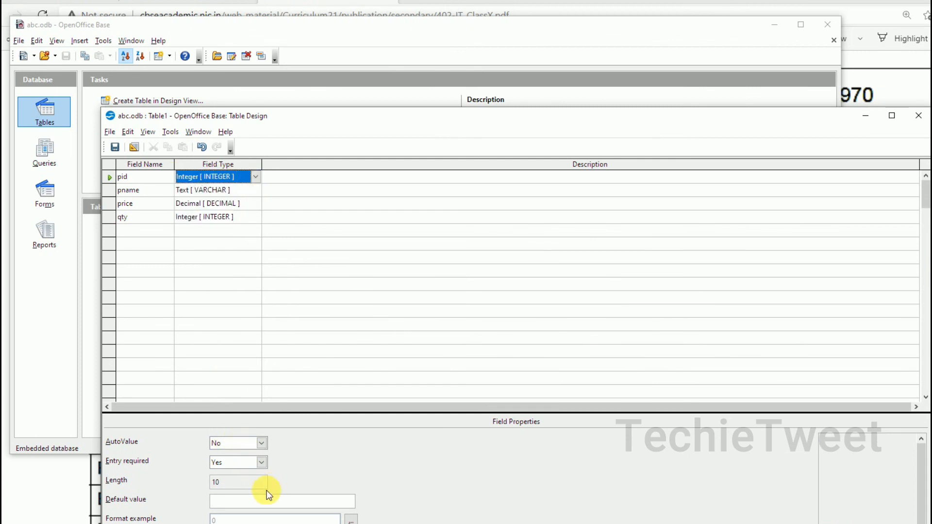
# - Make pid the primary key, save the table as 'product', and close the design window
pyautogui.rightClick(110, 177)
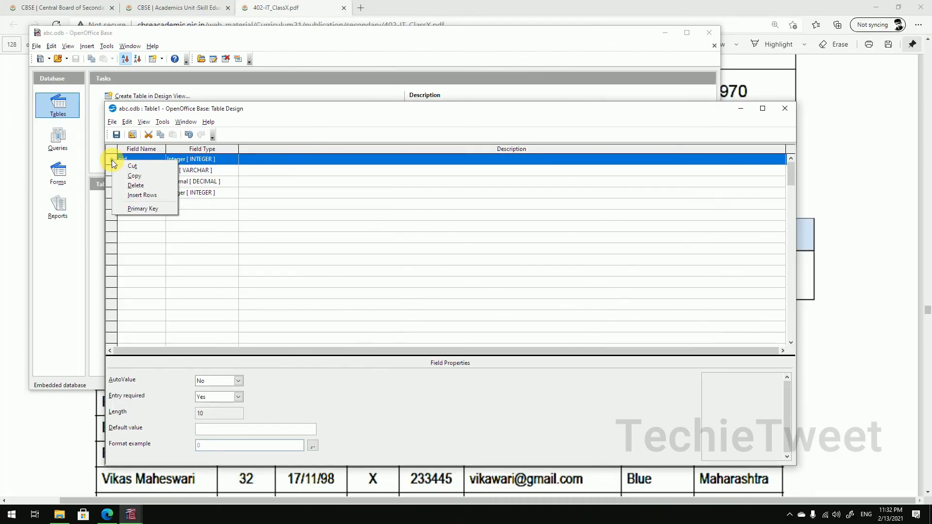
pyautogui.click(138, 209)
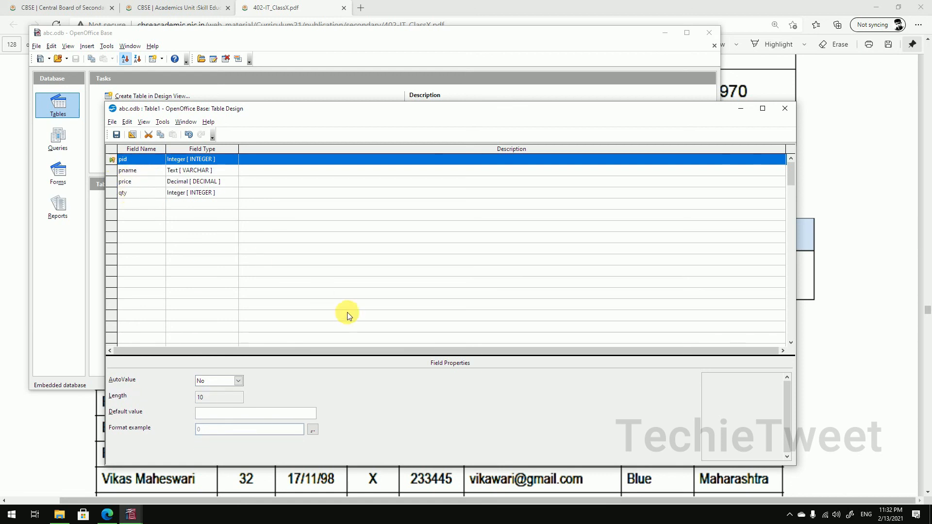
pyautogui.click(116, 134)
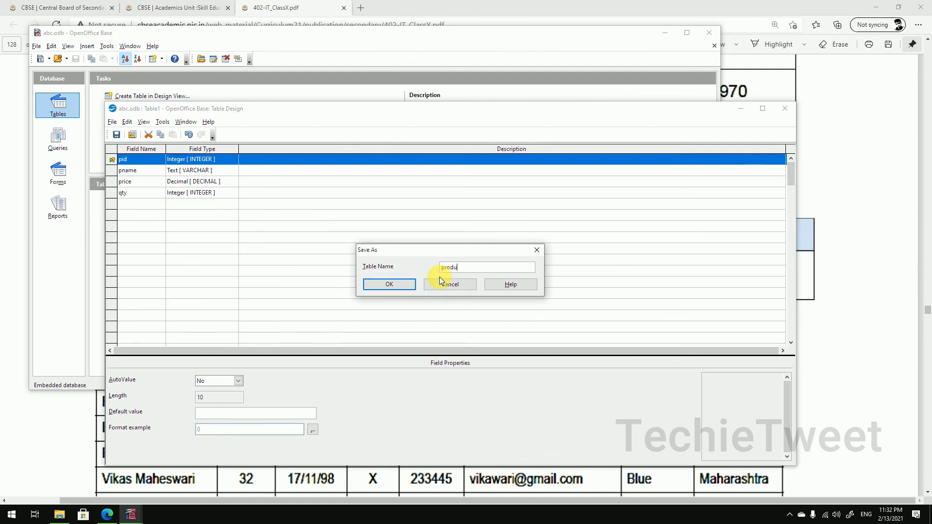
pyautogui.click(400, 284)
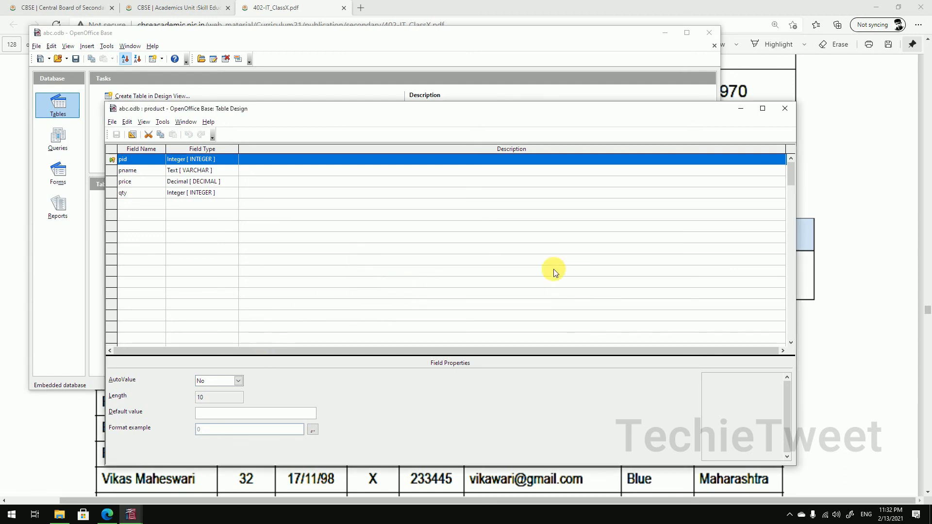
pyautogui.click(785, 109)
pyautogui.click(125, 211)
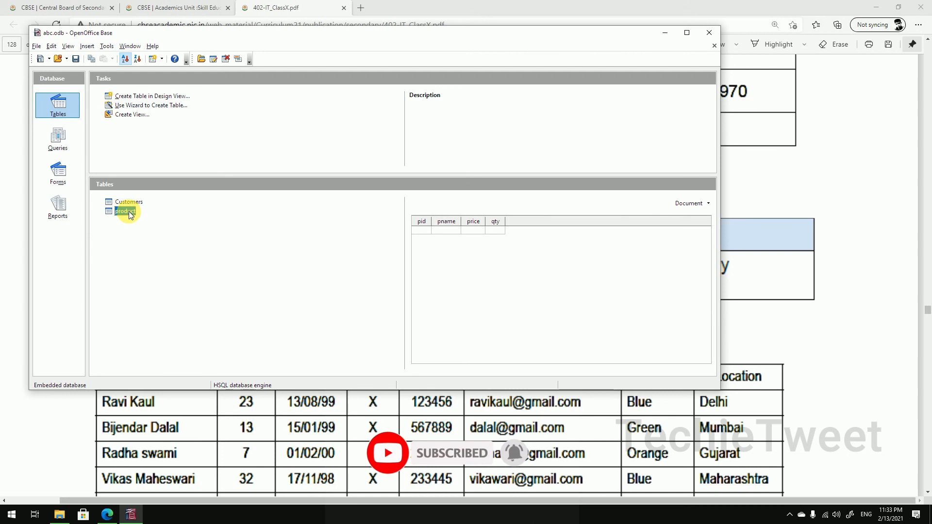
pyautogui.doubleClick(127, 211)
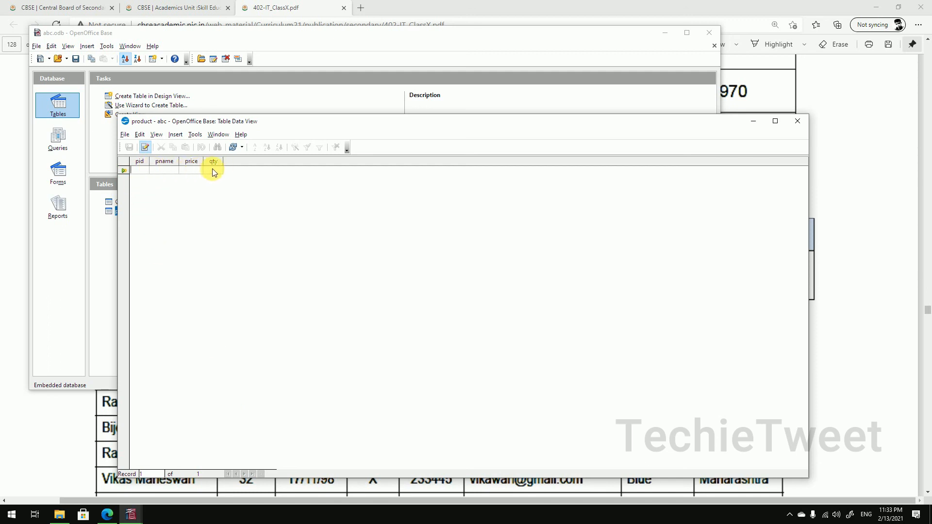
pyautogui.click(801, 124)
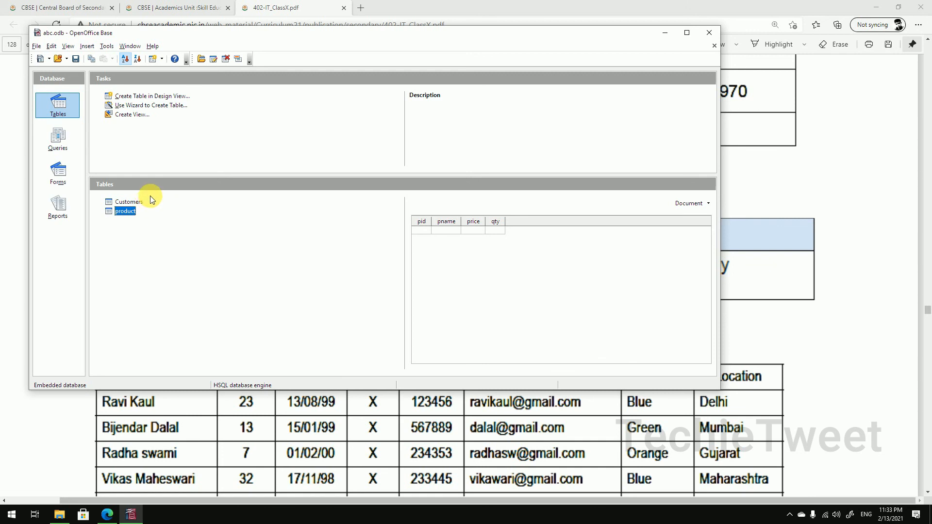
pyautogui.click(60, 141)
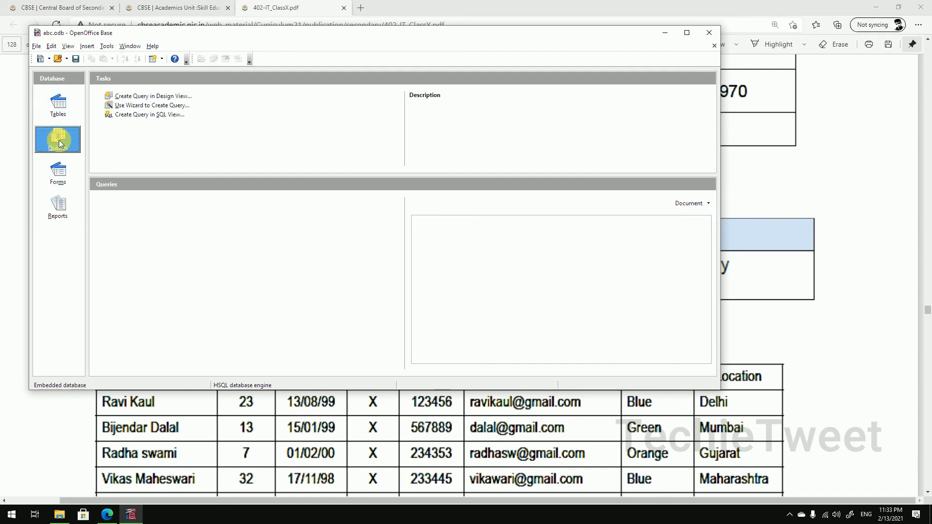
pyautogui.click(67, 178)
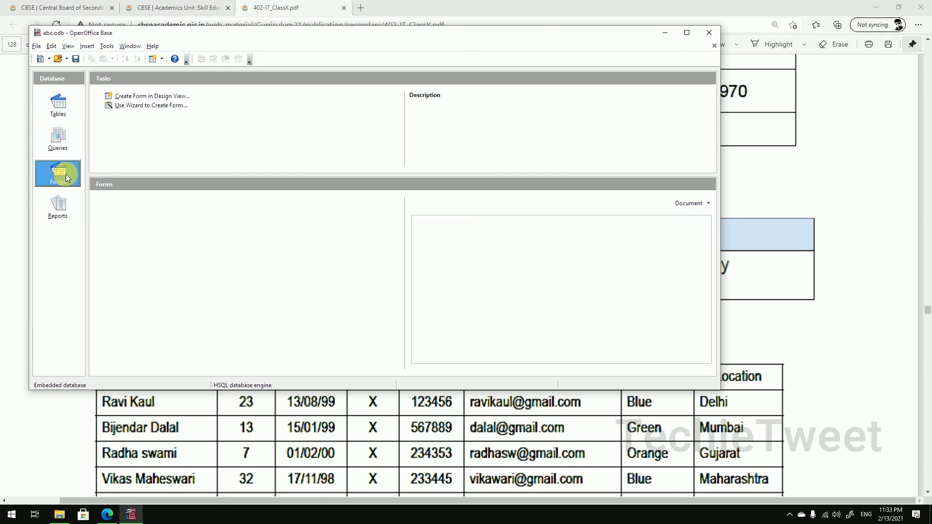
pyautogui.click(61, 209)
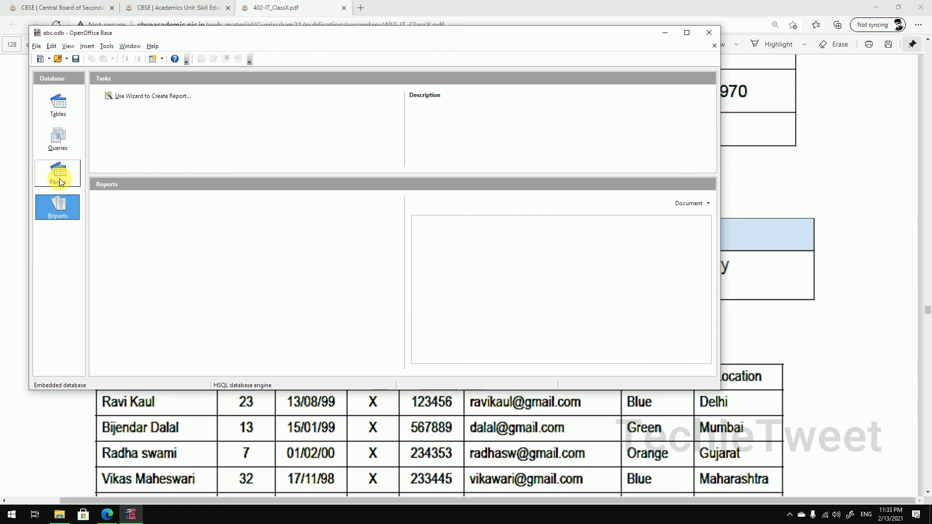
pyautogui.click(62, 109)
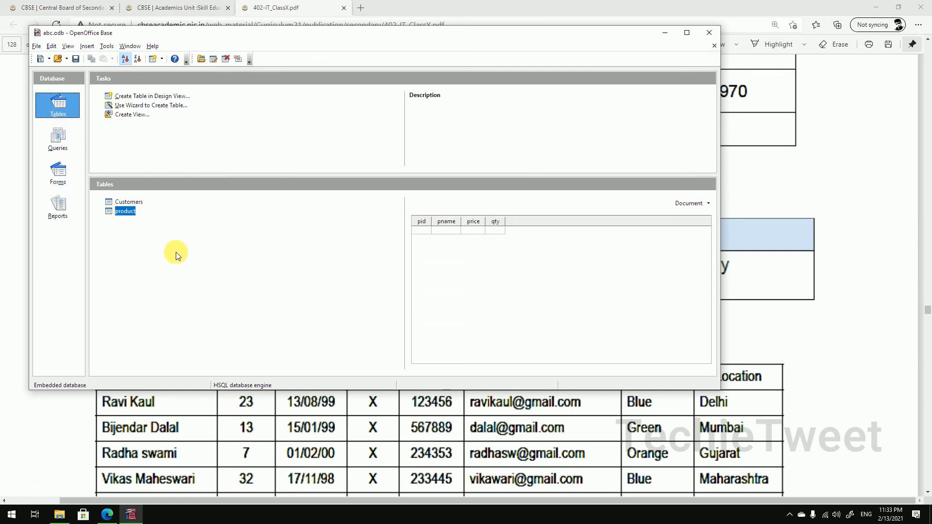